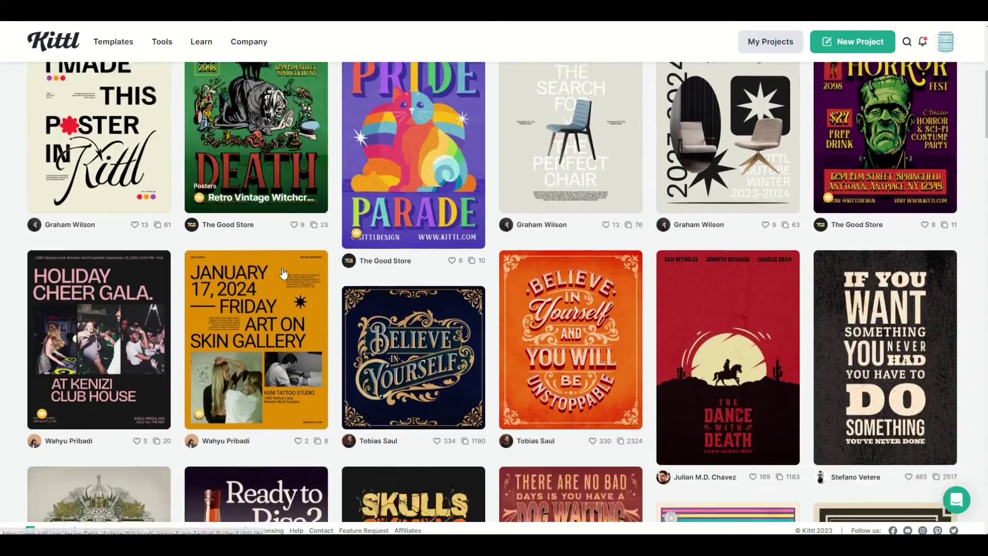
- Scroll down through the Kittl poster template gallery
{"action": "scroll", "coordinate": [283, 273], "scroll_direction": "down", "scroll_amount": 10}
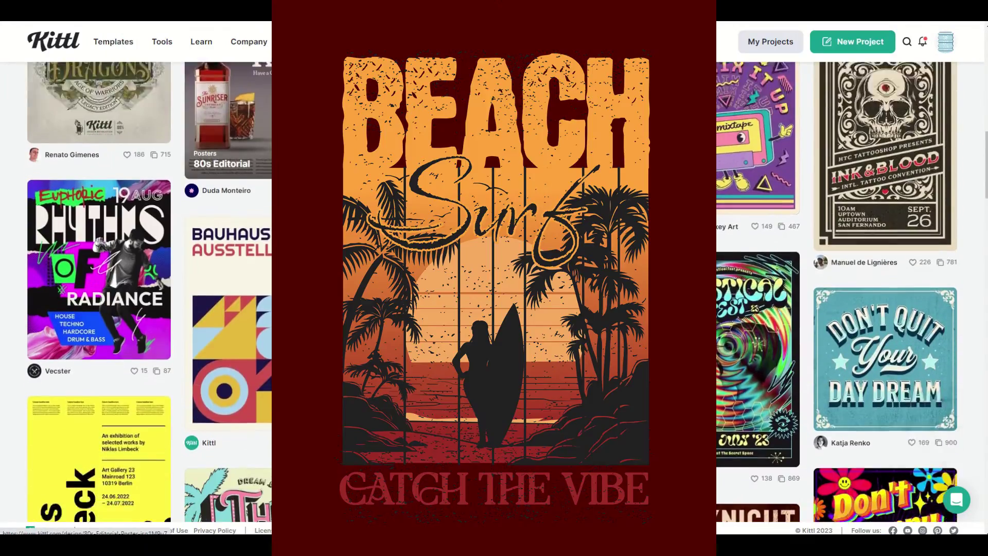
{"action": "scroll", "coordinate": [173, 259], "scroll_direction": "down", "scroll_amount": 3}
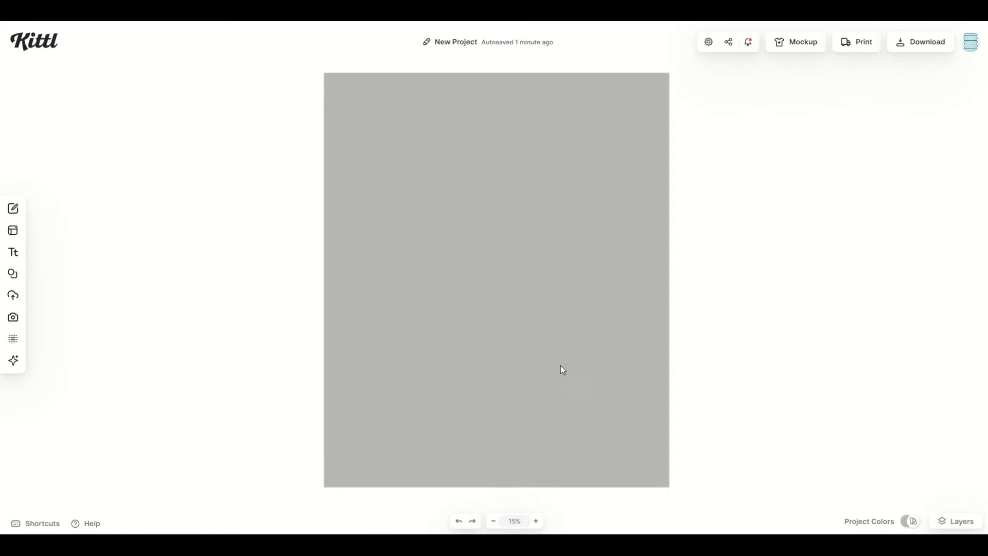
- Add the red-backdrop woman portrait from Trending Photos and enlarge it to nearly fill the canvas
{"action": "mouse_move", "coordinate": [18, 309]}
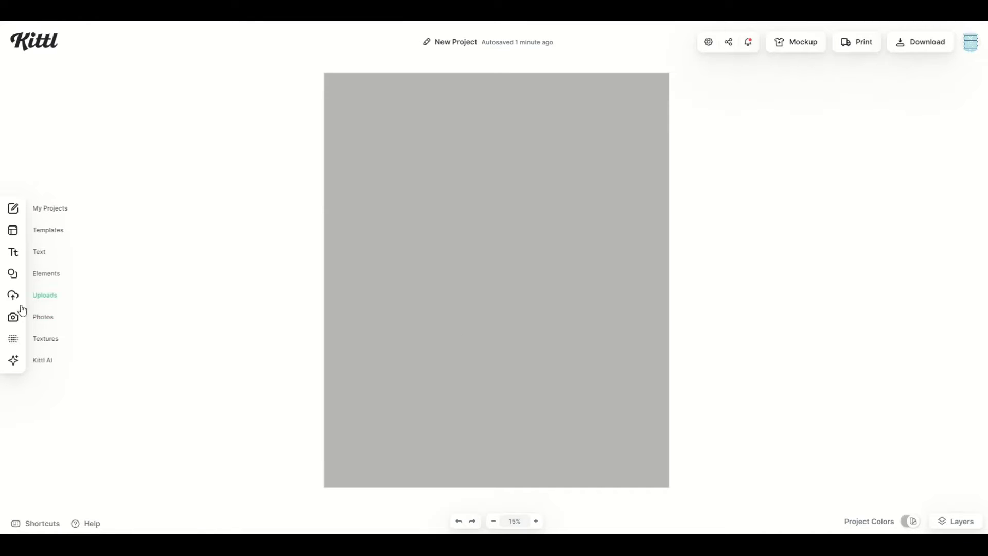
{"action": "left_click", "coordinate": [14, 319]}
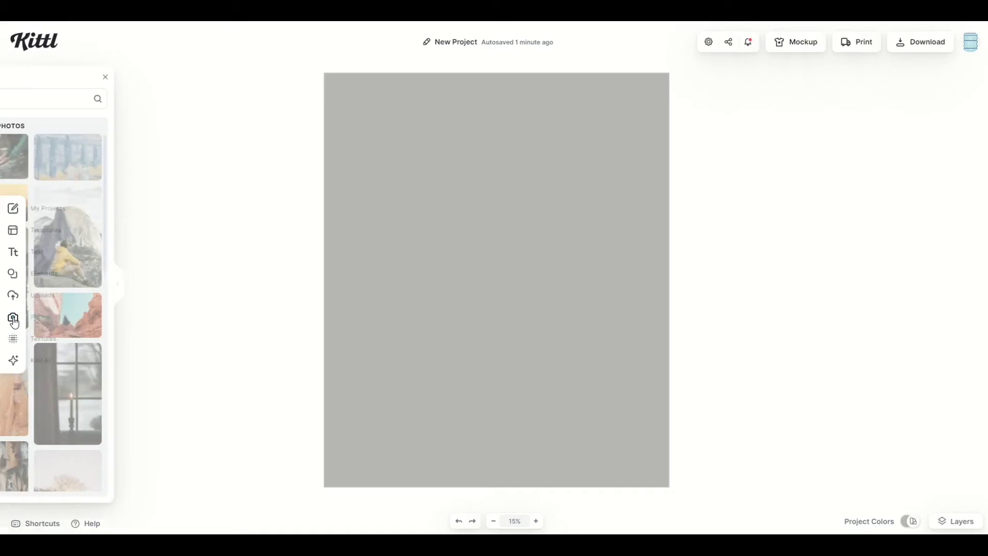
{"action": "scroll", "coordinate": [111, 263], "scroll_direction": "down", "scroll_amount": 2}
{"action": "scroll", "coordinate": [111, 263], "scroll_direction": "down", "scroll_amount": 5}
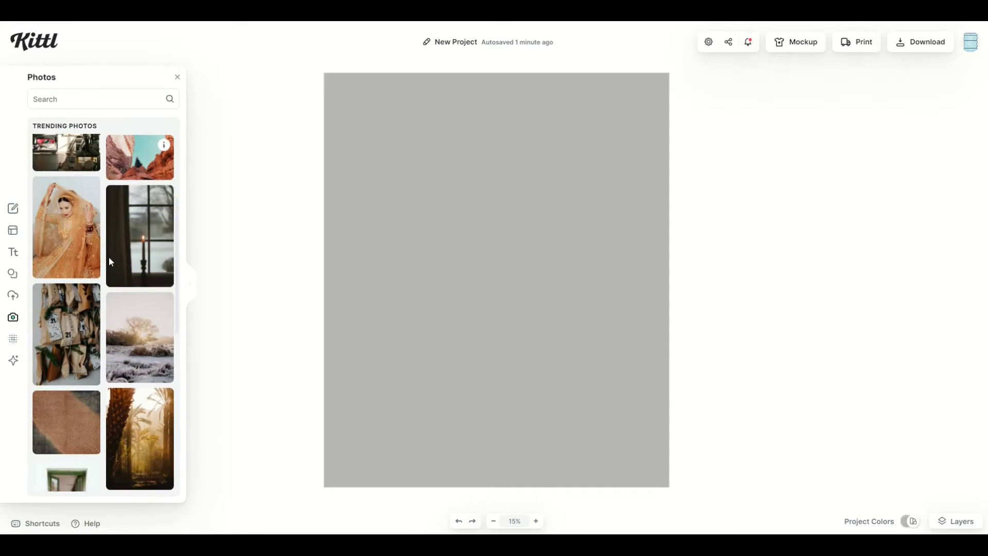
{"action": "scroll", "coordinate": [111, 263], "scroll_direction": "down", "scroll_amount": 3}
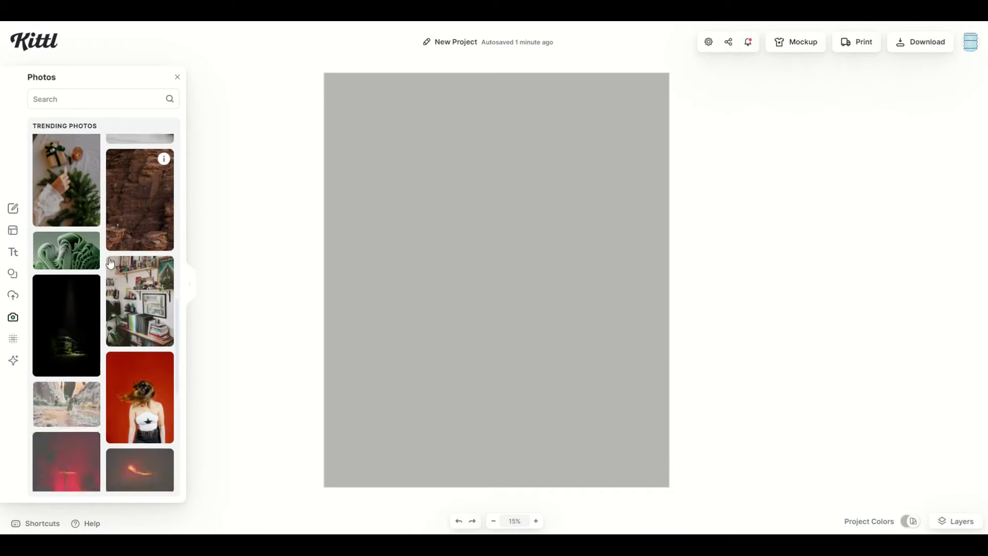
{"action": "left_click", "coordinate": [140, 391]}
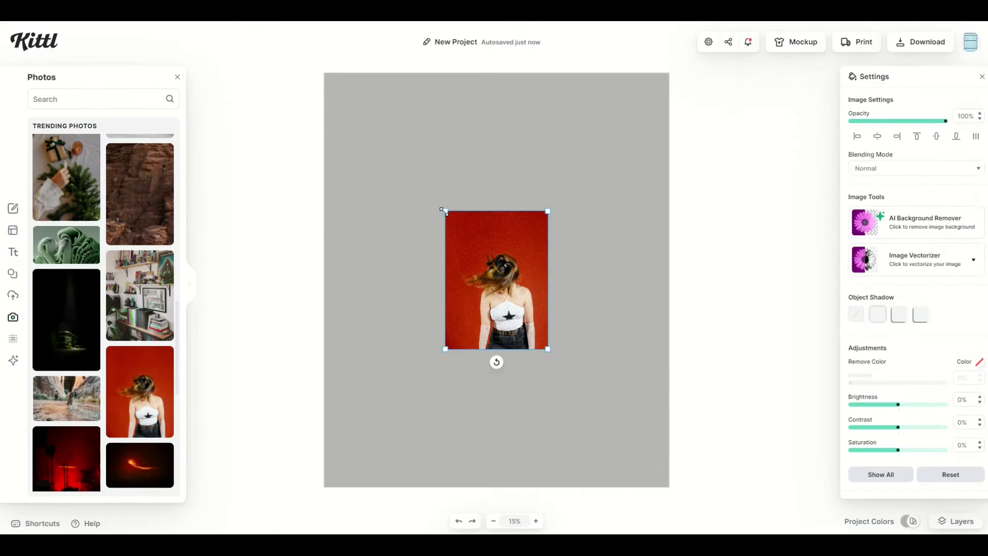
{"action": "left_click_drag", "start_coordinate": [445, 212], "coordinate": [363, 103]}
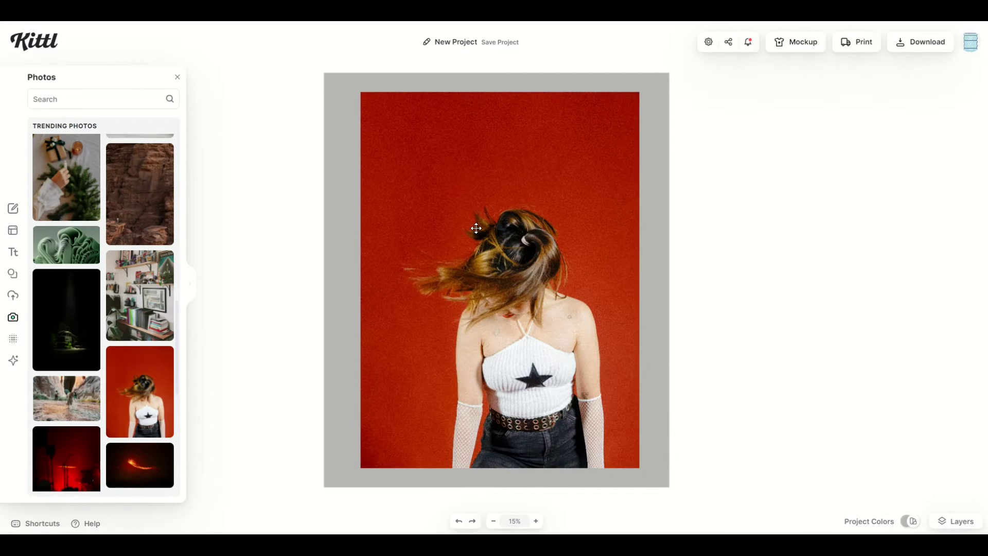
{"action": "left_click", "coordinate": [476, 228]}
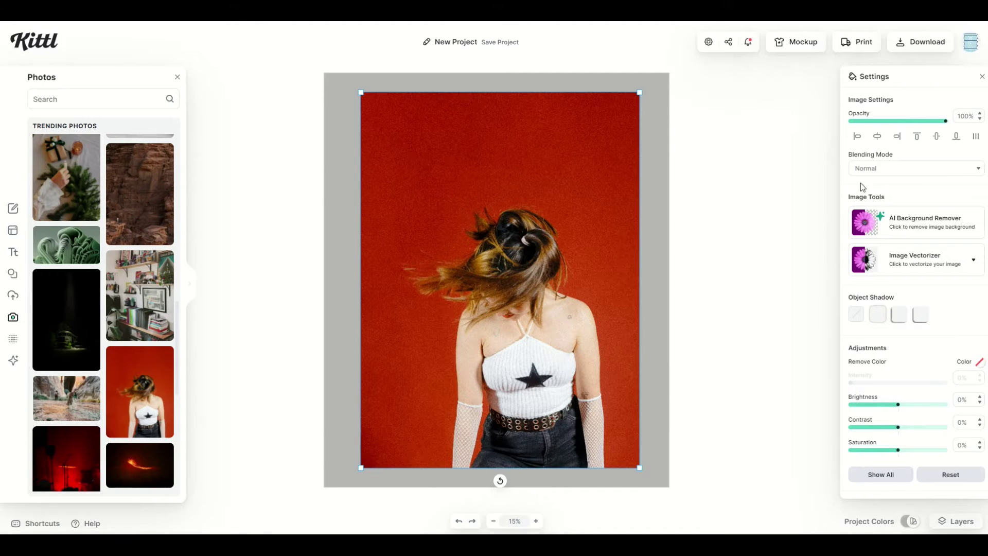
- Remove the portrait's red background with AI Background Remover, then enlarge it to the canvas width
{"action": "left_click", "coordinate": [911, 226]}
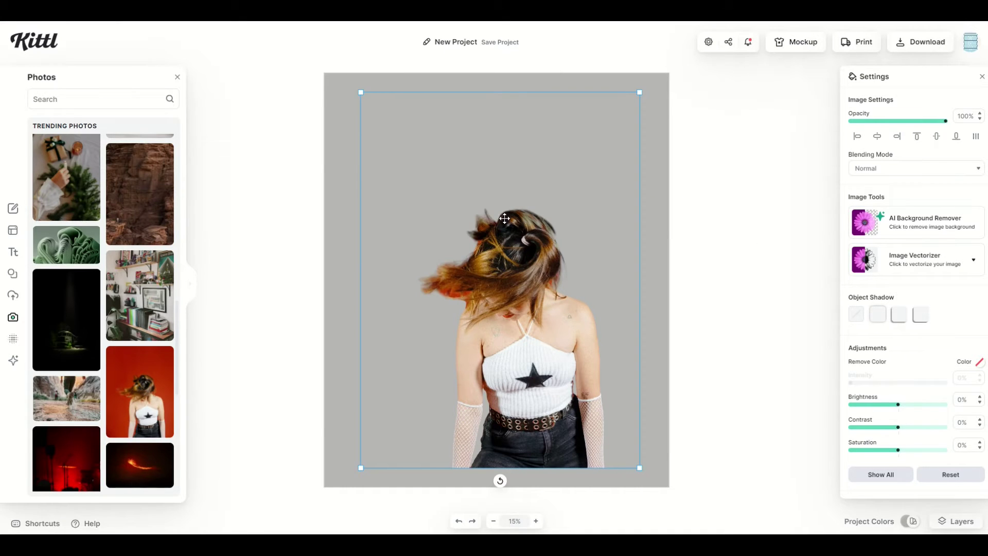
{"action": "left_click_drag", "start_coordinate": [508, 296], "coordinate": [436, 182]}
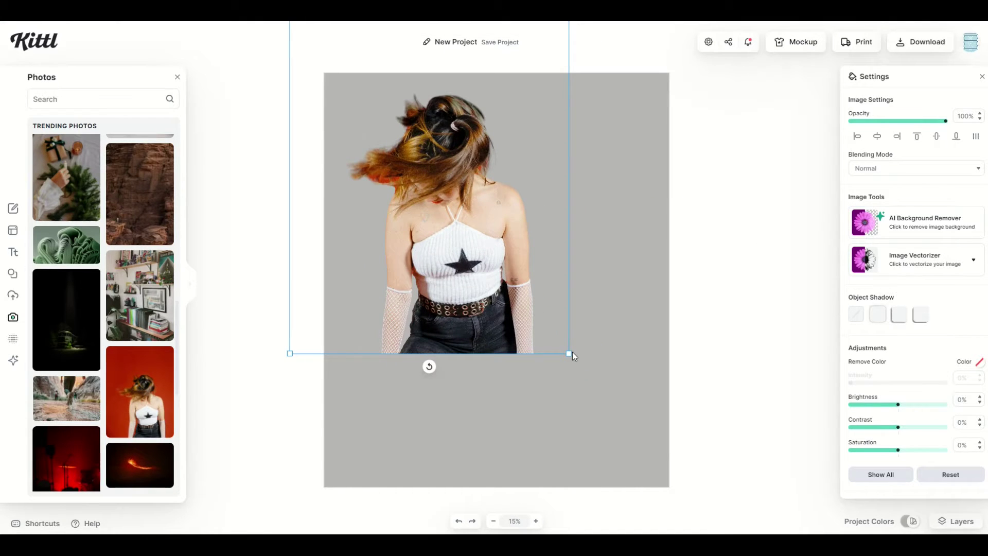
{"action": "left_click_drag", "start_coordinate": [569, 353], "coordinate": [695, 507]}
{"action": "left_click_drag", "start_coordinate": [529, 445], "coordinate": [506, 358]}
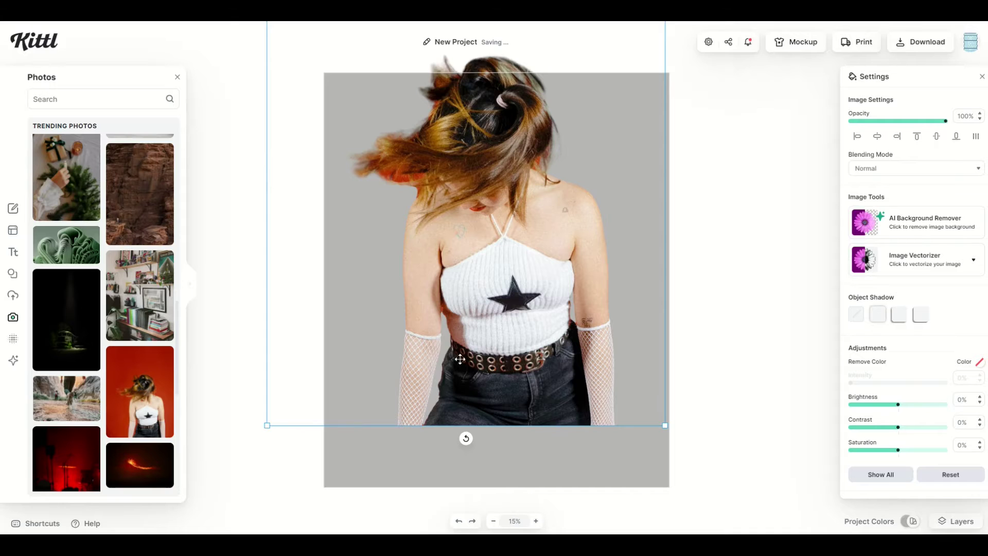
{"action": "key", "text": "ctrl+z"}
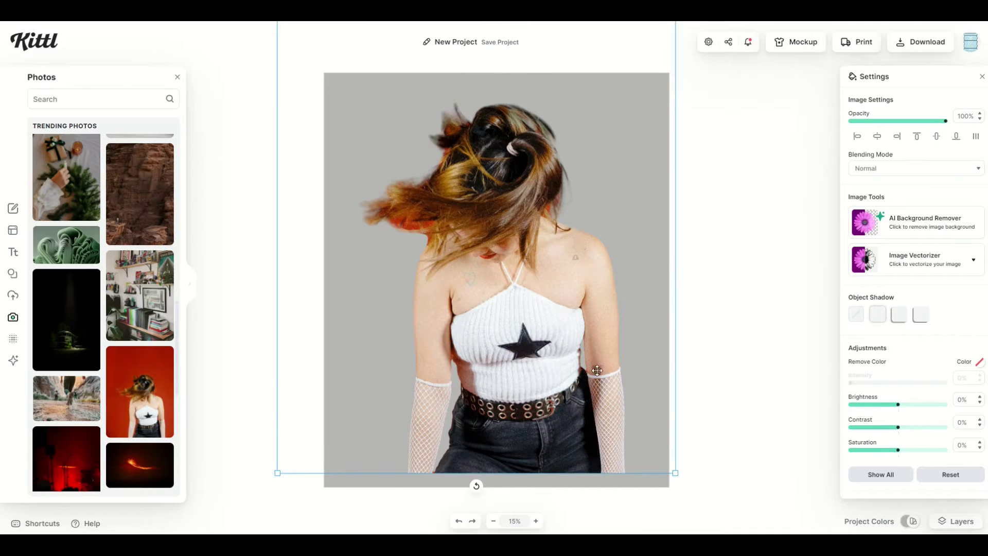
{"action": "left_click_drag", "start_coordinate": [674, 472], "coordinate": [663, 435]}
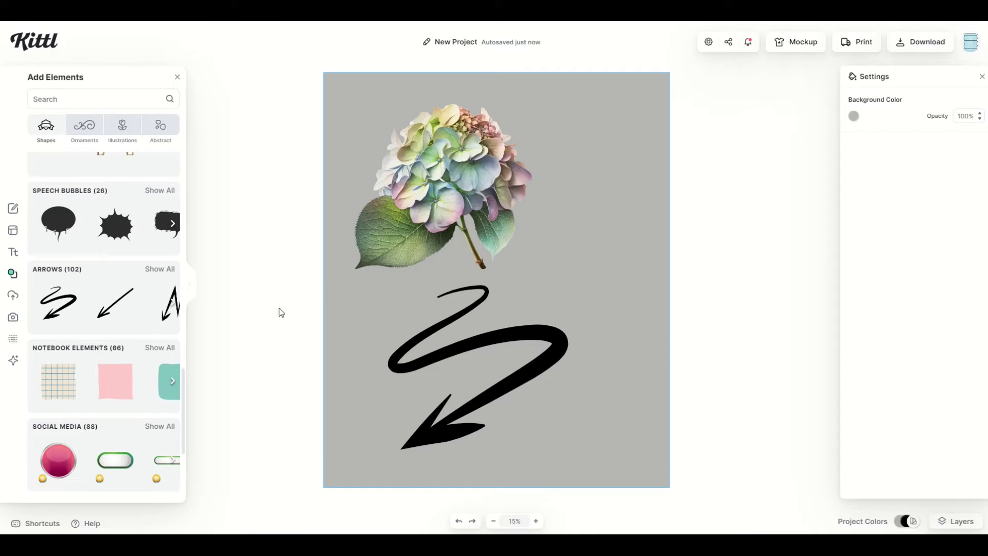
- Delete the hydrangea illustration so only the squiggly arrow remains
{"action": "left_click", "coordinate": [424, 332]}
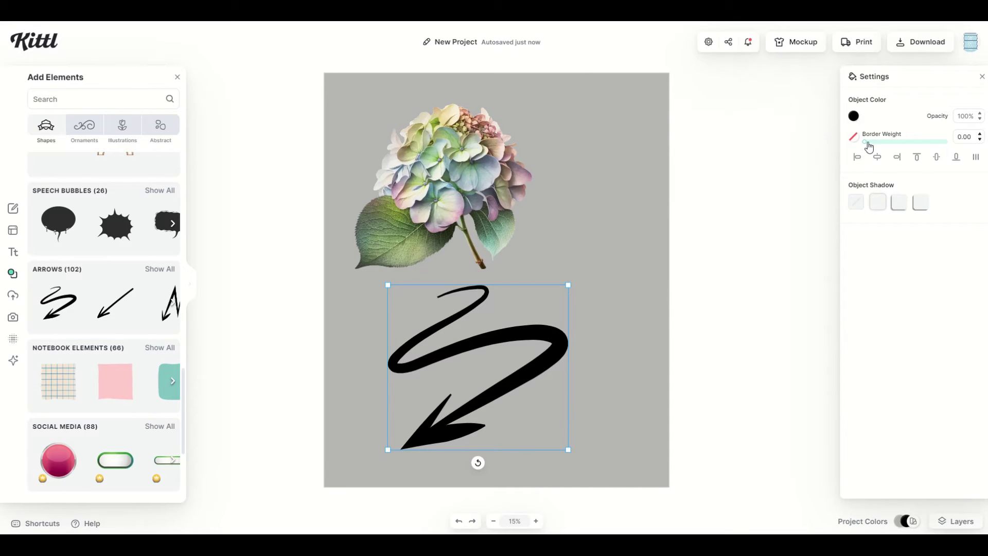
{"action": "left_click", "coordinate": [585, 275]}
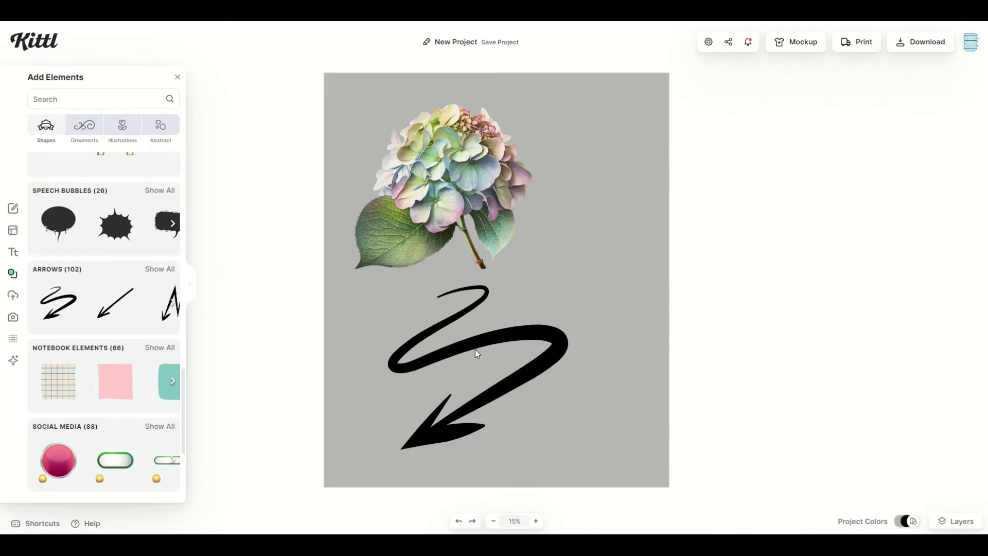
{"action": "left_click", "coordinate": [416, 183]}
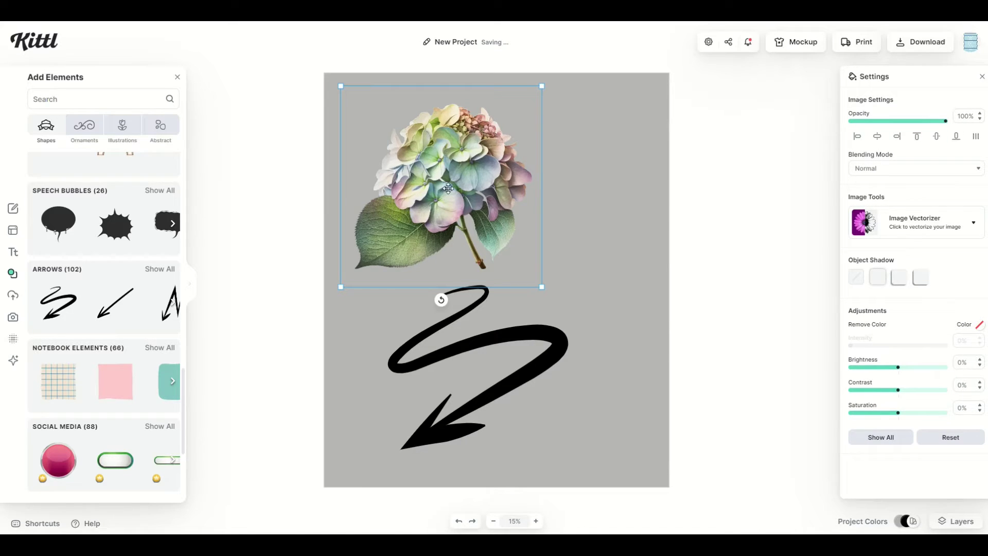
{"action": "key", "text": "Delete"}
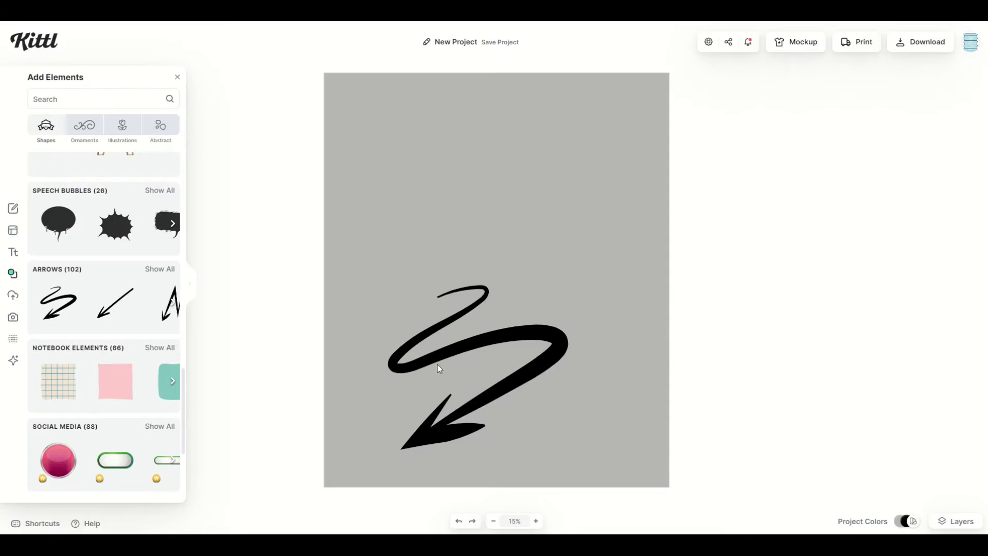
- Move the squiggly arrow up and enlarge it across the canvas
{"action": "left_click_drag", "start_coordinate": [439, 368], "coordinate": [446, 245]}
{"action": "mouse_move", "coordinate": [545, 275]}
{"action": "left_mouse_down"}
{"action": "mouse_move", "coordinate": [609, 375]}
{"action": "mouse_move", "coordinate": [653, 378]}
{"action": "left_mouse_up"}
{"action": "left_click_drag", "start_coordinate": [505, 298], "coordinate": [494, 317]}
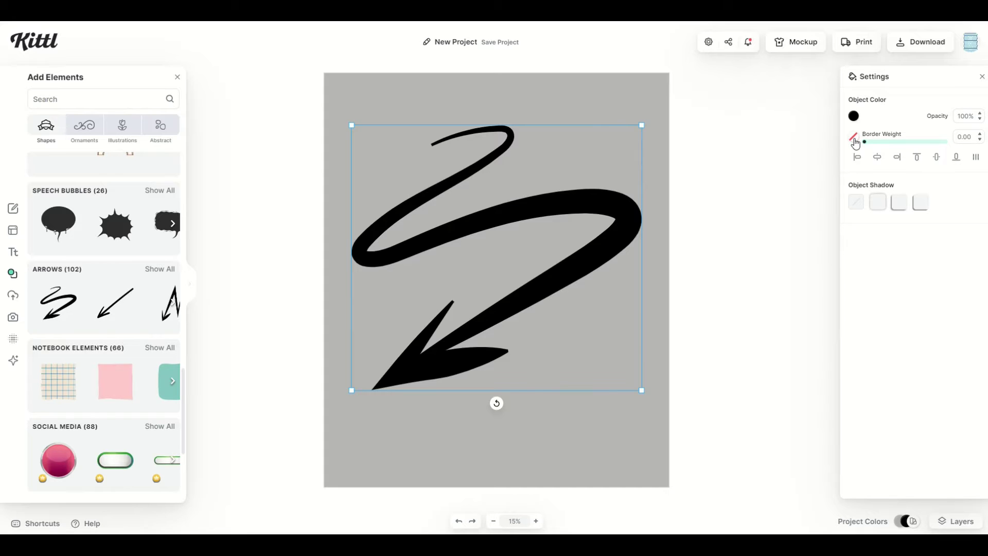
- Give the arrow a red ff0000 border at weight 41.60
{"action": "left_click_drag", "start_coordinate": [868, 147], "coordinate": [899, 149]}
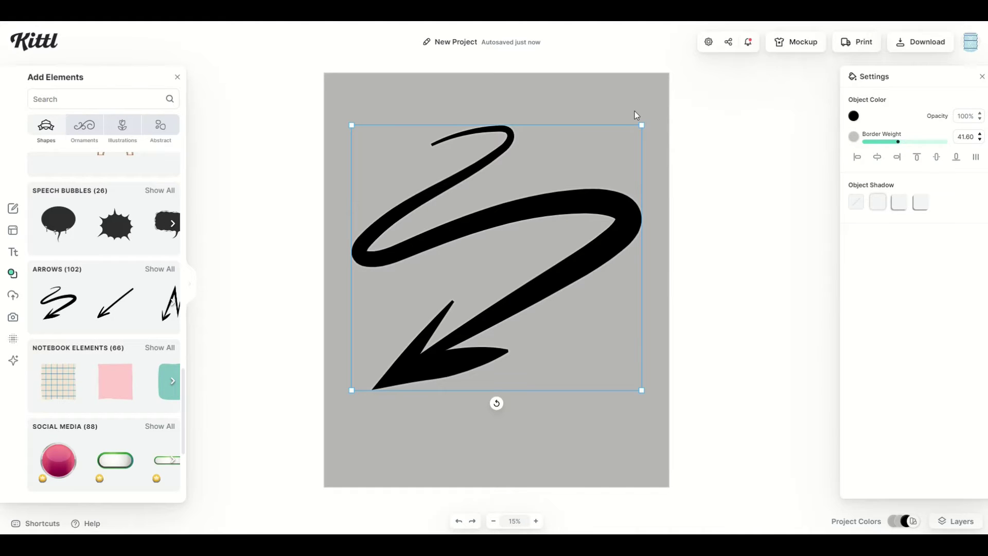
{"action": "left_click", "coordinate": [854, 137]}
{"action": "left_click", "coordinate": [833, 152]}
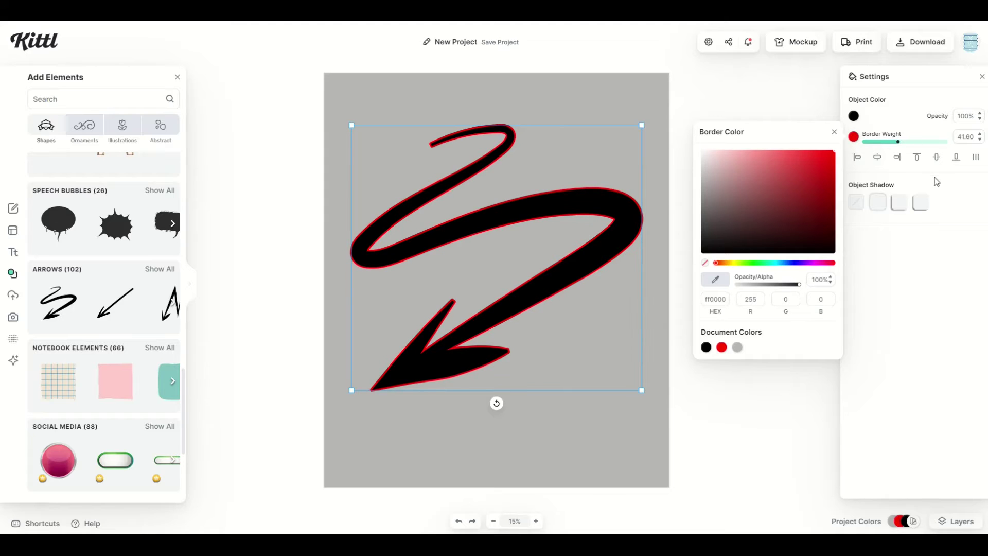
{"action": "left_click", "coordinate": [805, 109]}
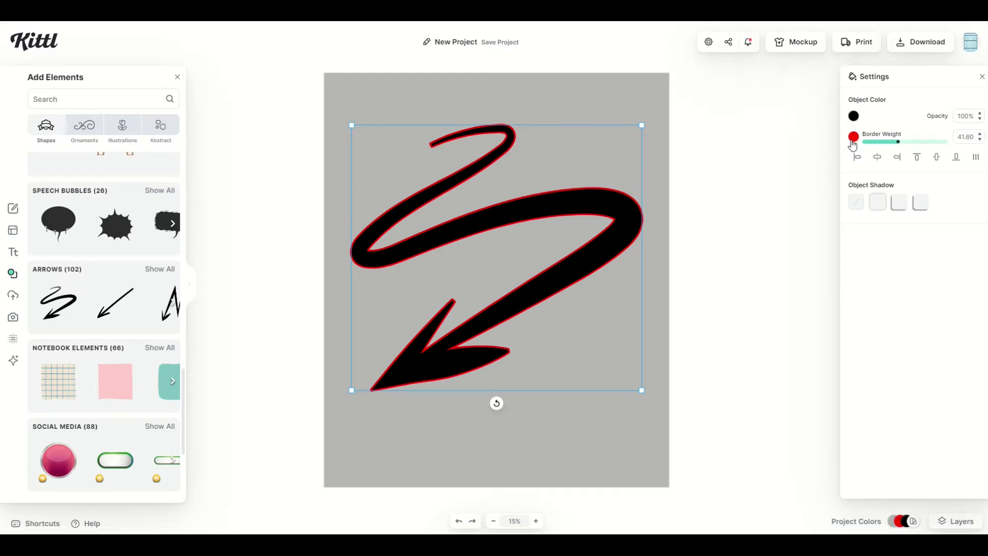
- Change the arrow's border to white at weight 100
{"action": "left_click", "coordinate": [650, 102]}
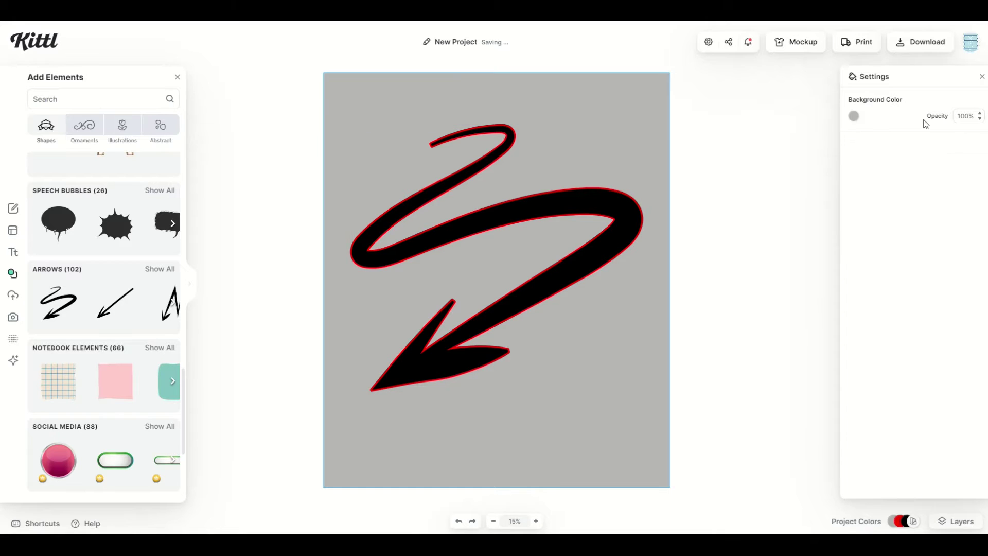
{"action": "left_click", "coordinate": [590, 216]}
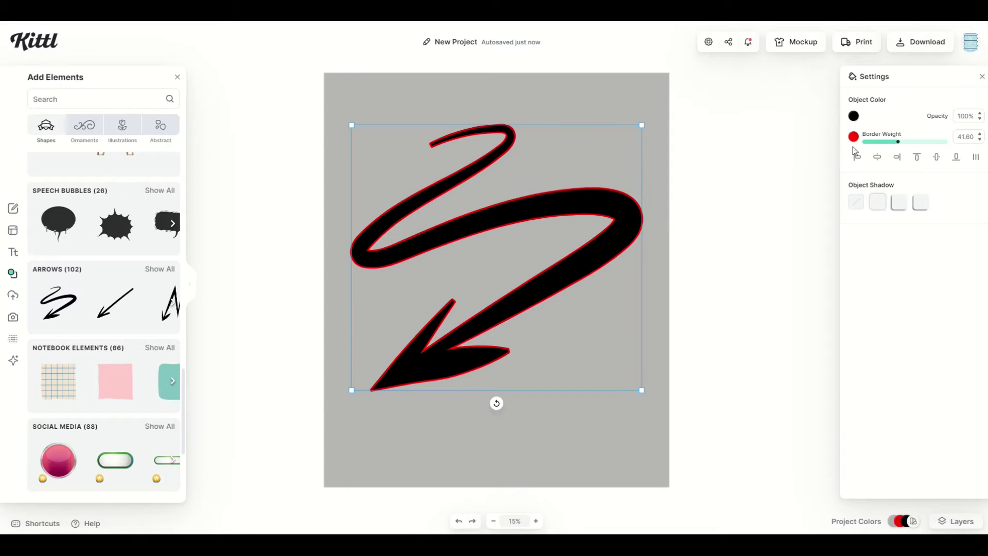
{"action": "left_click_drag", "start_coordinate": [899, 142], "coordinate": [950, 142]}
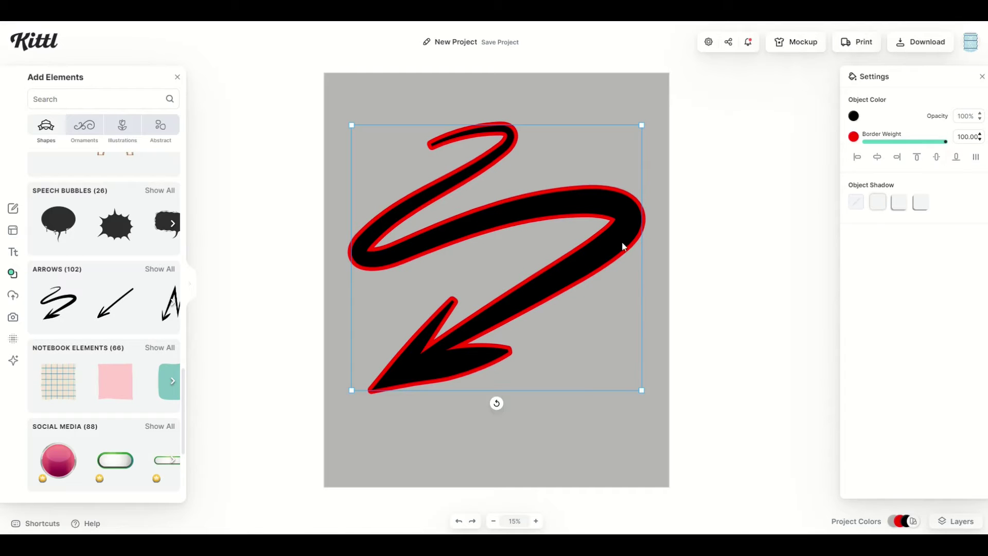
{"action": "left_click", "coordinate": [853, 137]}
{"action": "left_click_drag", "start_coordinate": [799, 192], "coordinate": [667, 149]}
{"action": "left_click", "coordinate": [597, 102]}
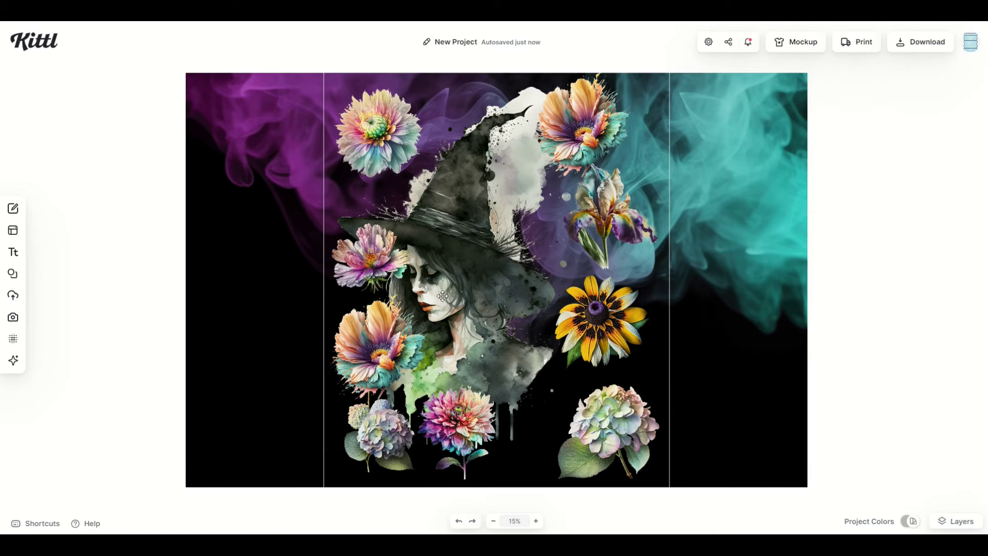
- Lower the witch image's opacity to 18% so she looks faint
{"action": "left_click_drag", "start_coordinate": [442, 296], "coordinate": [457, 303]}
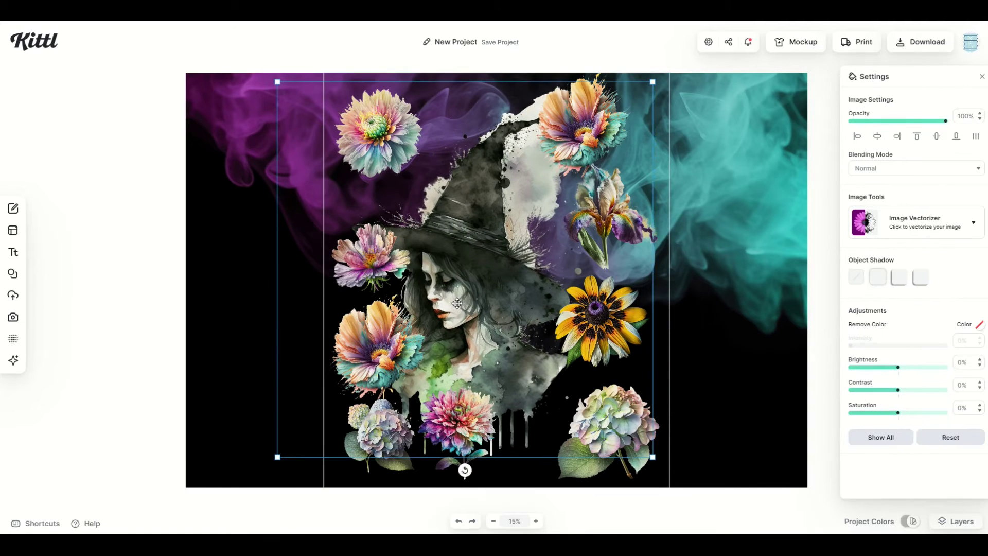
{"action": "left_click", "coordinate": [603, 413]}
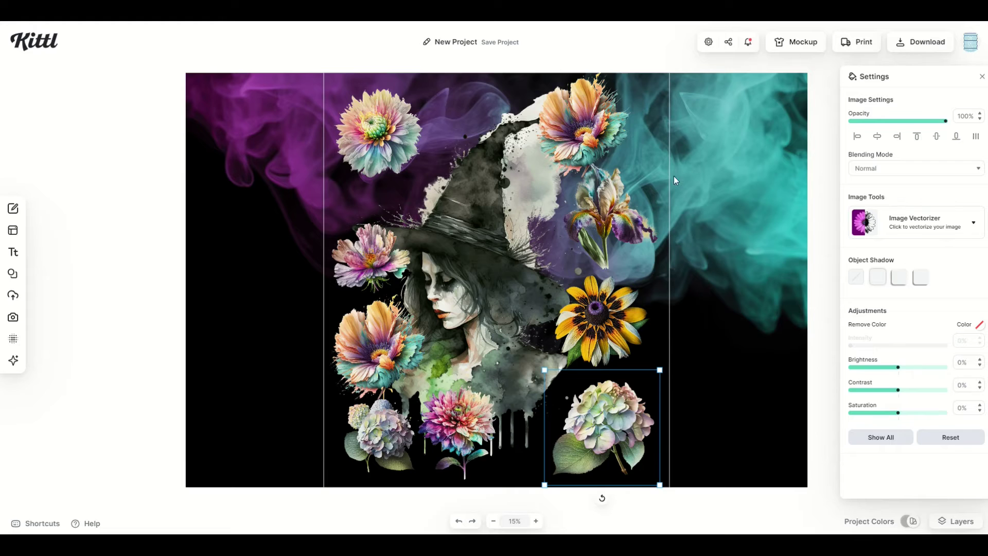
{"action": "left_click", "coordinate": [129, 208]}
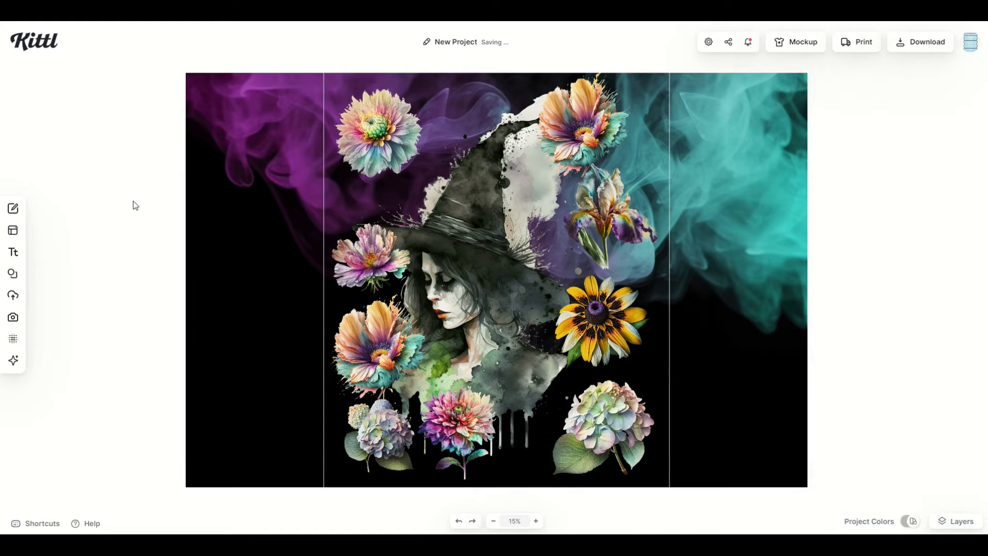
{"action": "left_click_drag", "start_coordinate": [469, 245], "coordinate": [472, 234]}
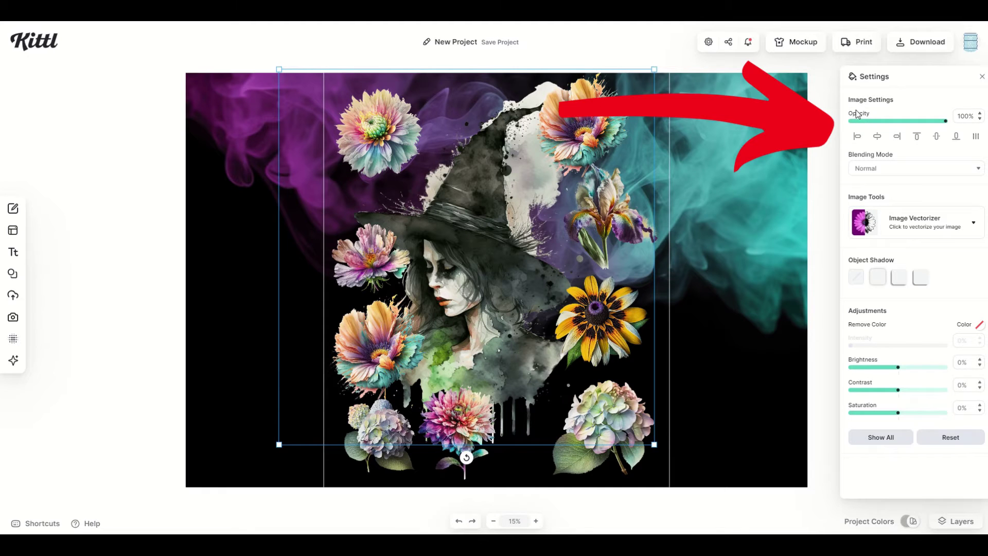
{"action": "left_click_drag", "start_coordinate": [946, 122], "coordinate": [868, 135]}
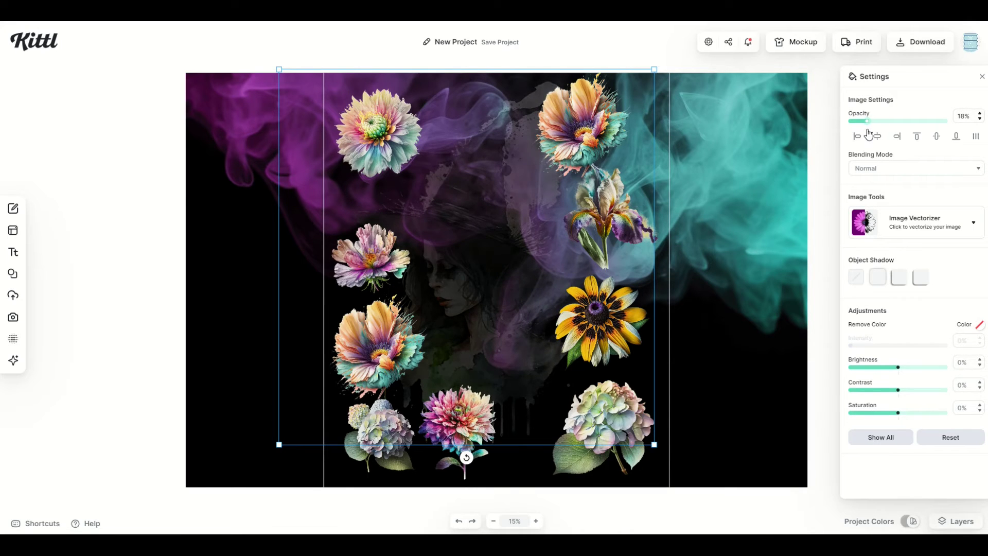
{"action": "left_click", "coordinate": [206, 320]}
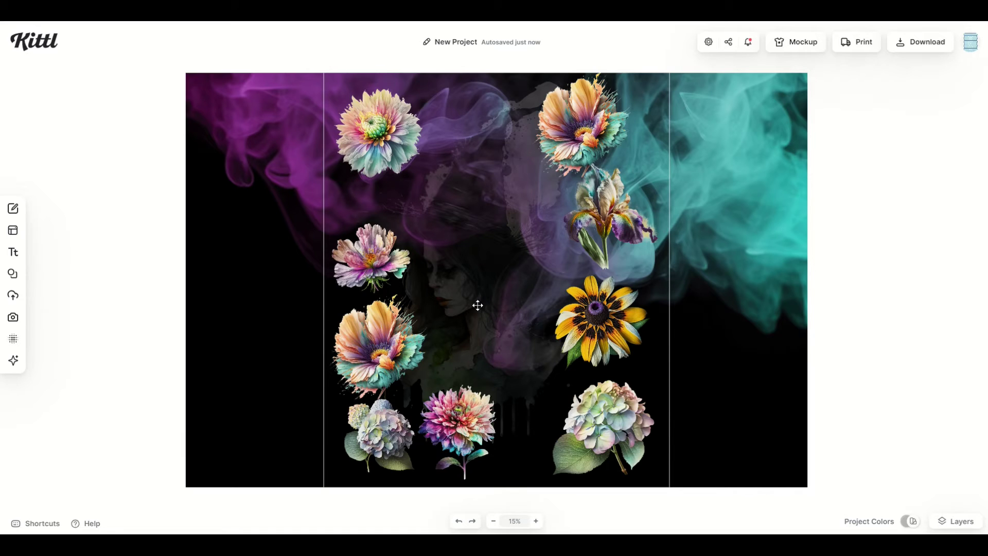
- Fade the top-right flower, iris to 46%, sunflower to 36% and hydrangea to about 25%
{"action": "left_click", "coordinate": [560, 152]}
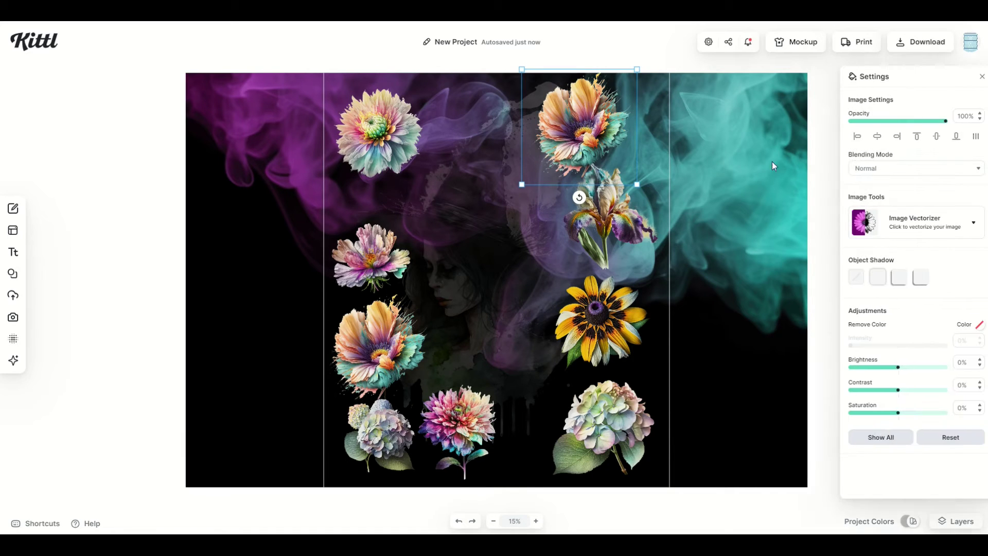
{"action": "left_click_drag", "start_coordinate": [945, 122], "coordinate": [895, 121]}
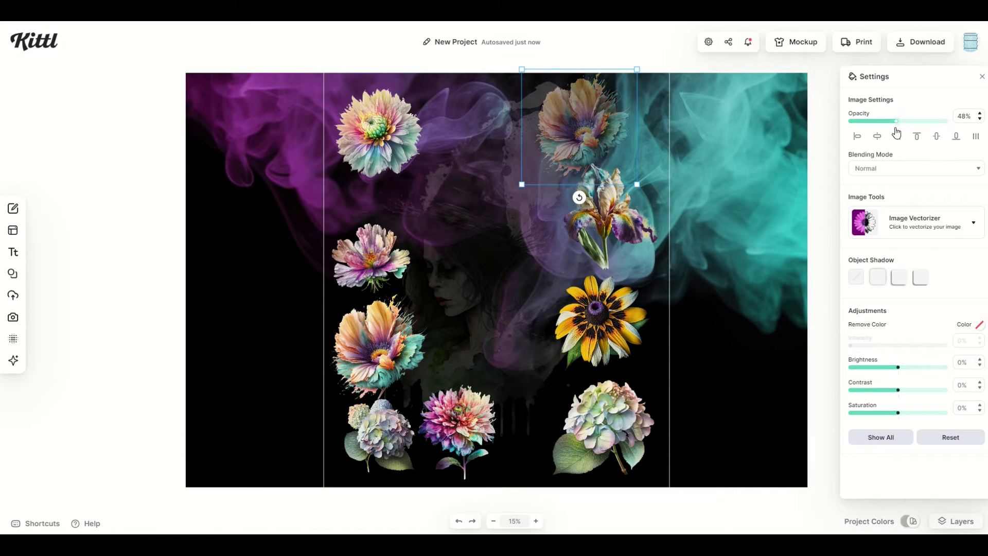
{"action": "left_click", "coordinate": [599, 230]}
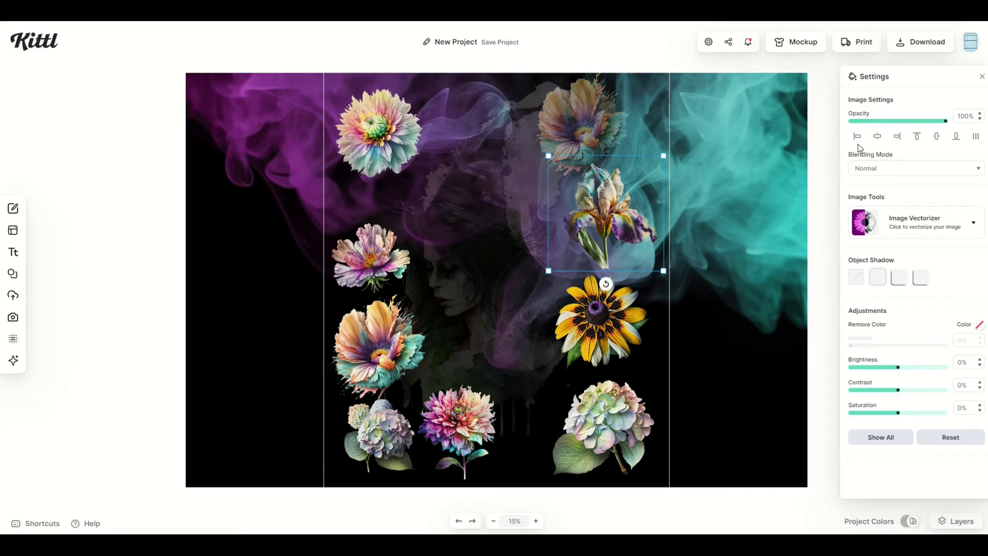
{"action": "left_click_drag", "start_coordinate": [946, 122], "coordinate": [894, 121]}
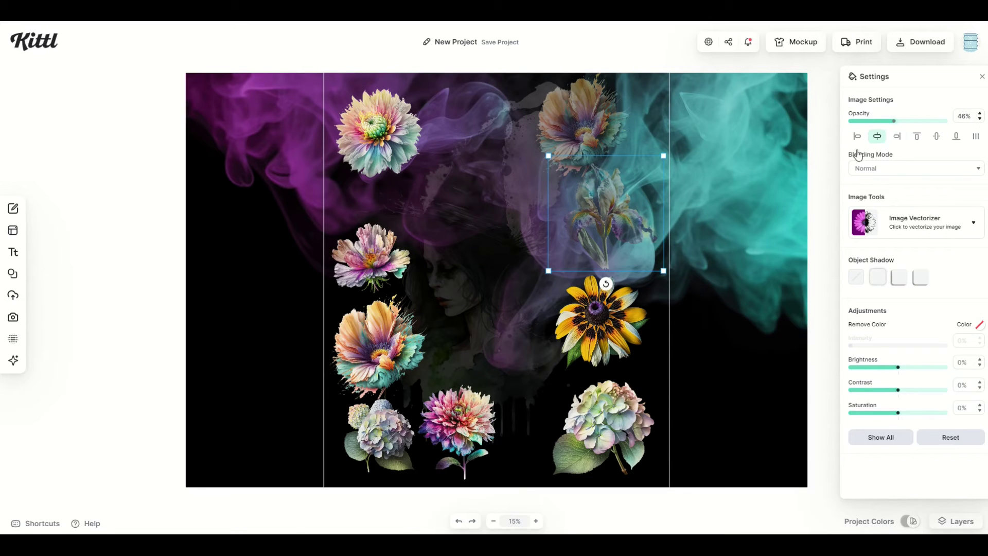
{"action": "left_click", "coordinate": [605, 317]}
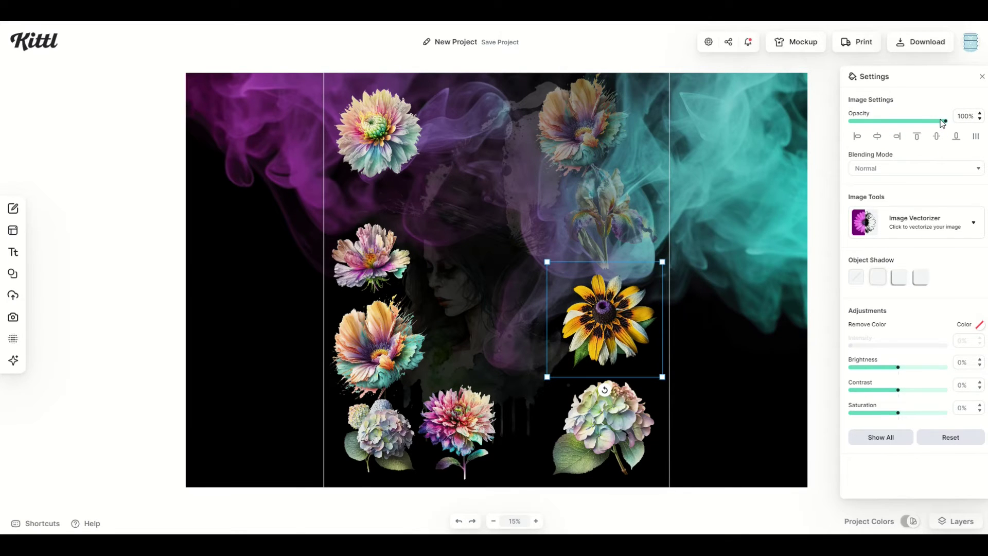
{"action": "left_click_drag", "start_coordinate": [943, 122], "coordinate": [885, 122]}
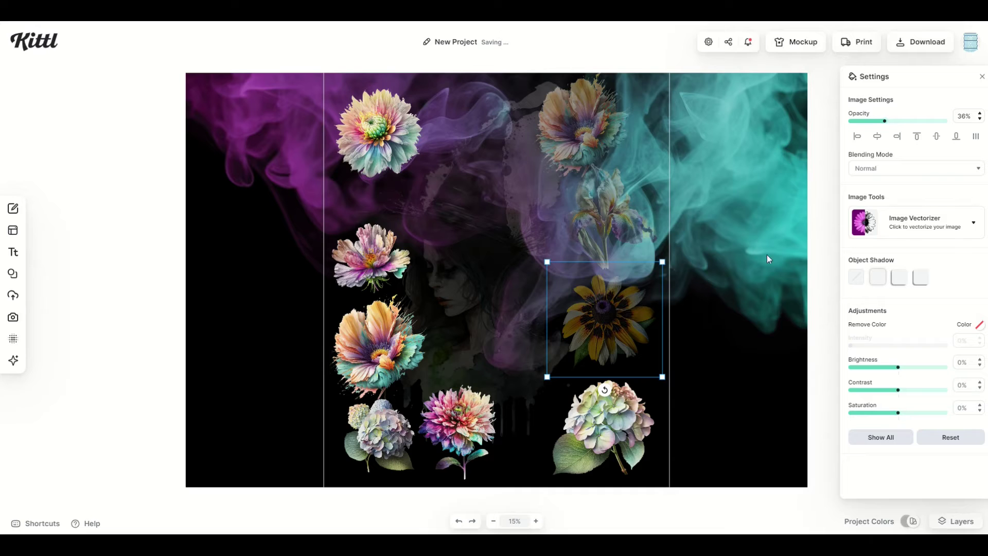
{"action": "left_click", "coordinate": [618, 420]}
{"action": "left_click_drag", "start_coordinate": [947, 121], "coordinate": [923, 135]}
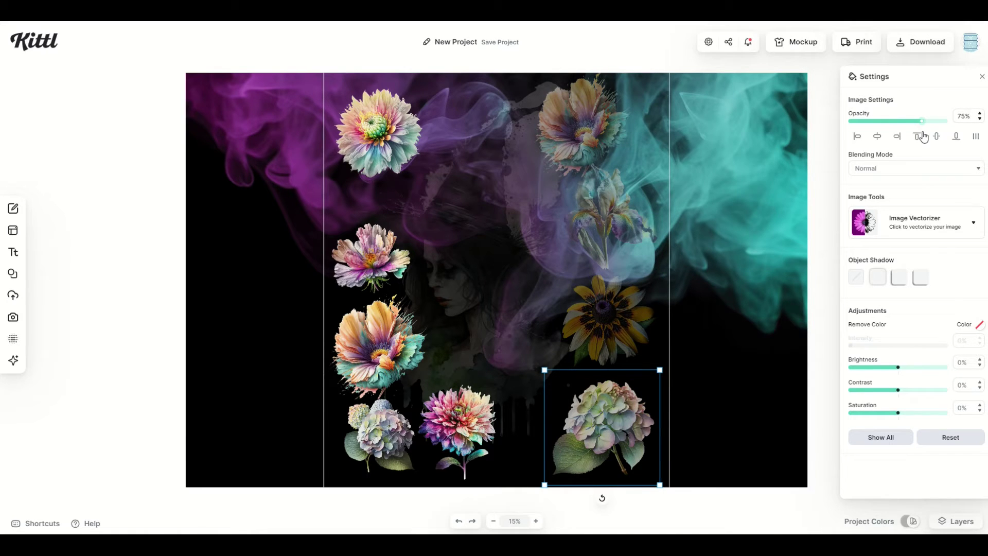
{"action": "left_click_drag", "start_coordinate": [919, 137], "coordinate": [874, 146]}
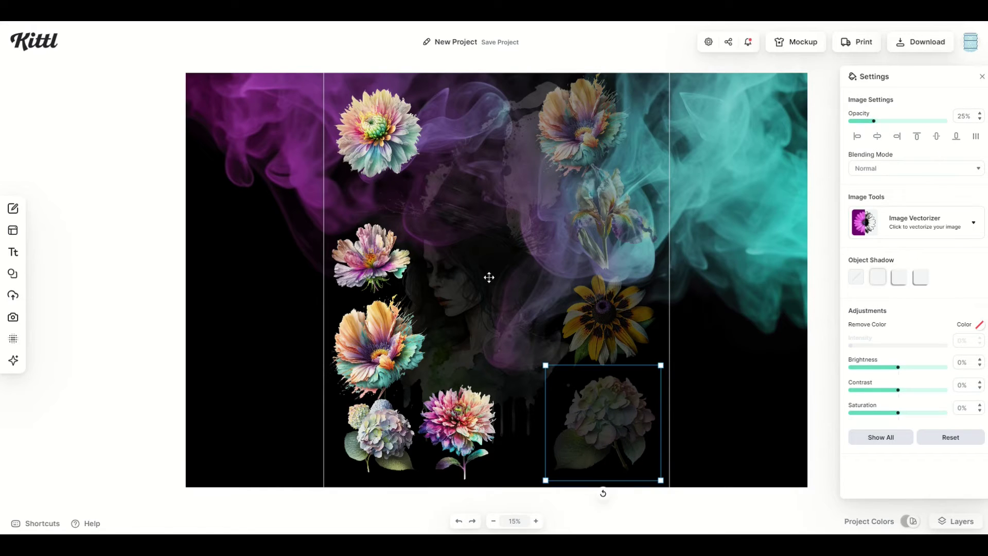
- Nudge the top-left dahlia and fade it to 36% opacity
{"action": "left_click", "coordinate": [390, 161]}
{"action": "left_click_drag", "start_coordinate": [390, 161], "coordinate": [389, 163]}
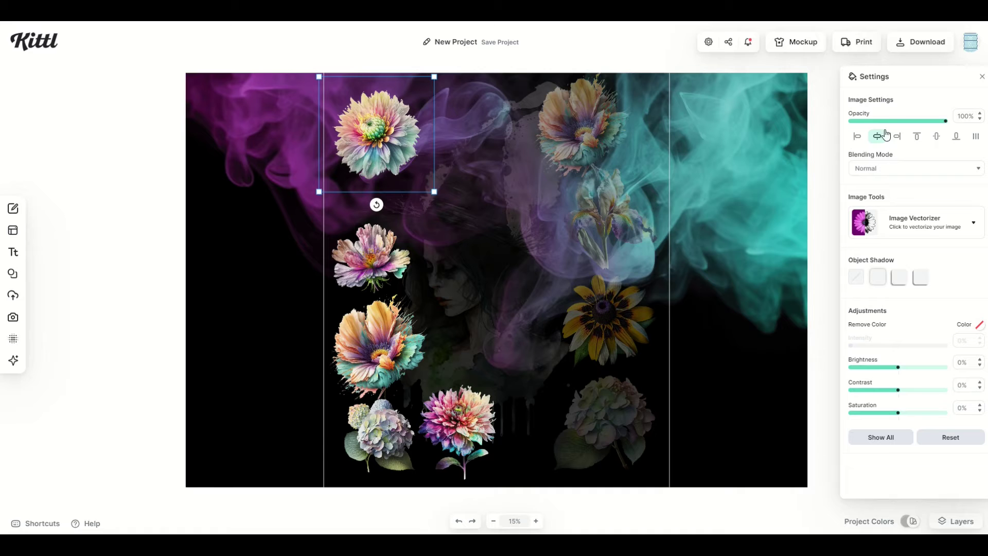
{"action": "left_click_drag", "start_coordinate": [945, 126], "coordinate": [885, 134]}
- Move the middle-left flower up, enlarge it and fade it to 30% opacity
{"action": "left_click_drag", "start_coordinate": [390, 270], "coordinate": [393, 242]}
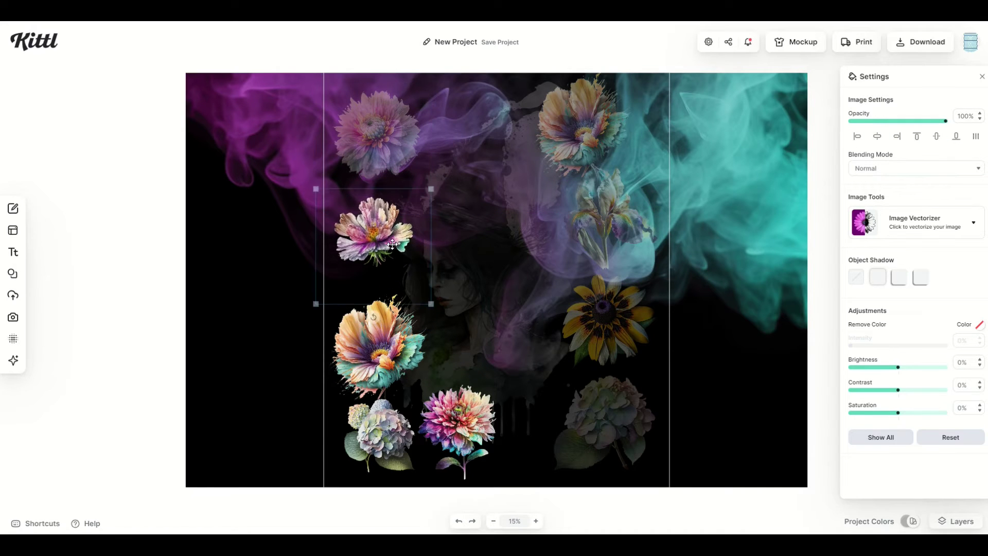
{"action": "left_click_drag", "start_coordinate": [431, 304], "coordinate": [470, 341]}
{"action": "left_click", "coordinate": [439, 309]}
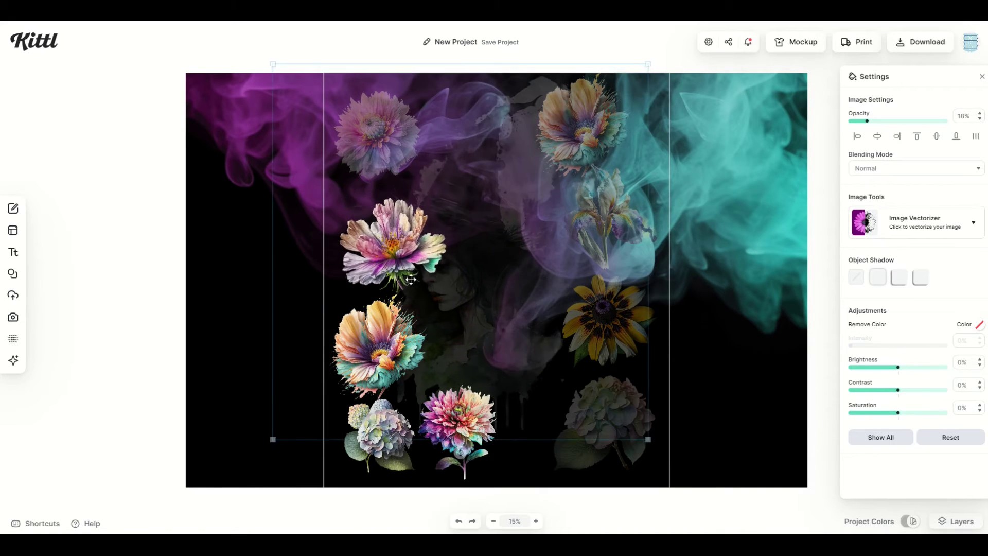
{"action": "left_click", "coordinate": [389, 256]}
{"action": "left_click_drag", "start_coordinate": [389, 257], "coordinate": [383, 248]}
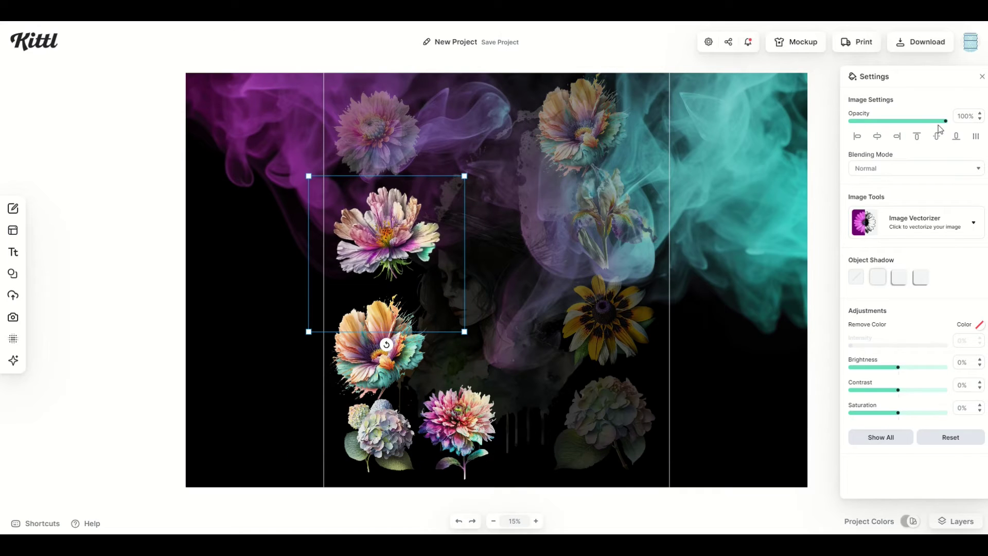
{"action": "left_click_drag", "start_coordinate": [939, 128], "coordinate": [878, 126]}
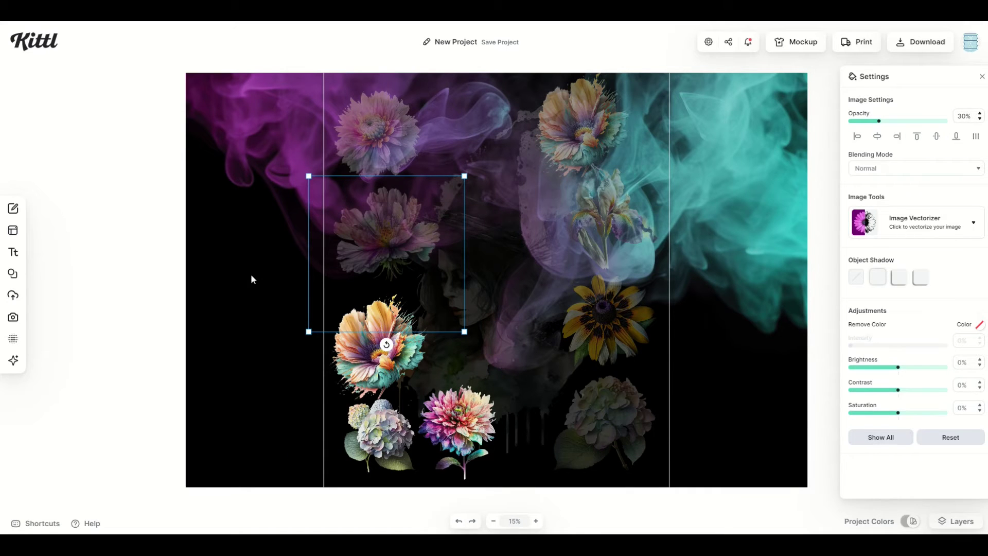
- Set the cat photo's blending mode to Multiply
{"action": "key", "text": "Escape"}
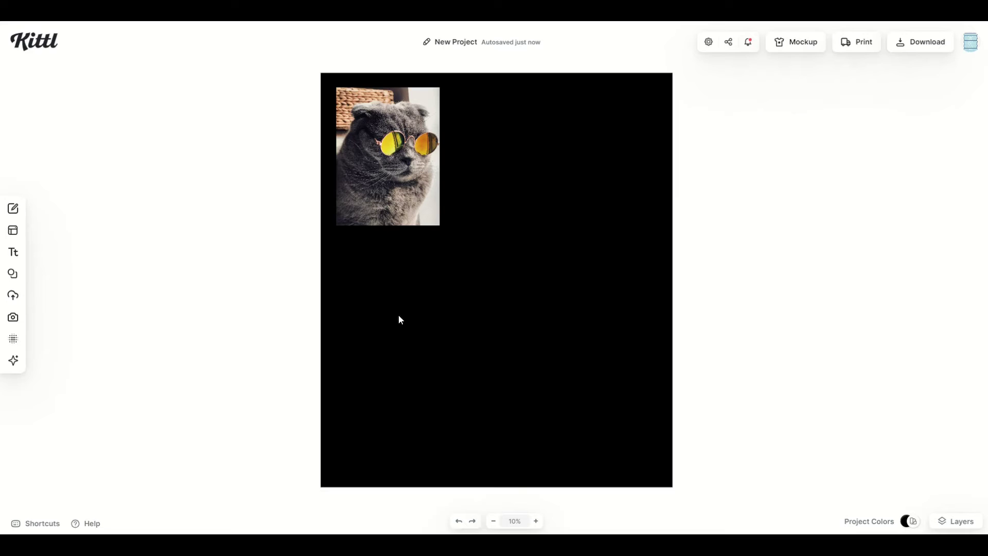
{"action": "left_click", "coordinate": [387, 174]}
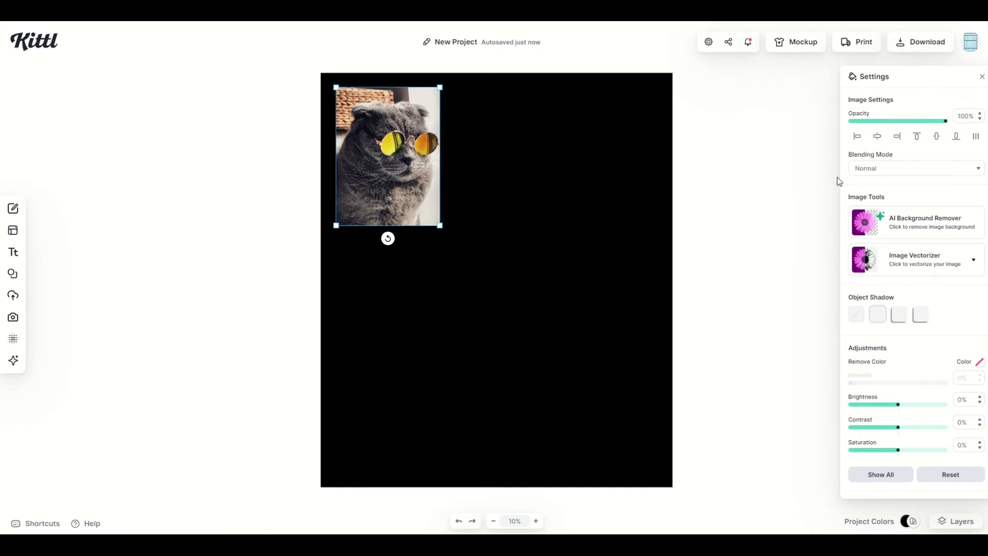
{"action": "left_click", "coordinate": [870, 174]}
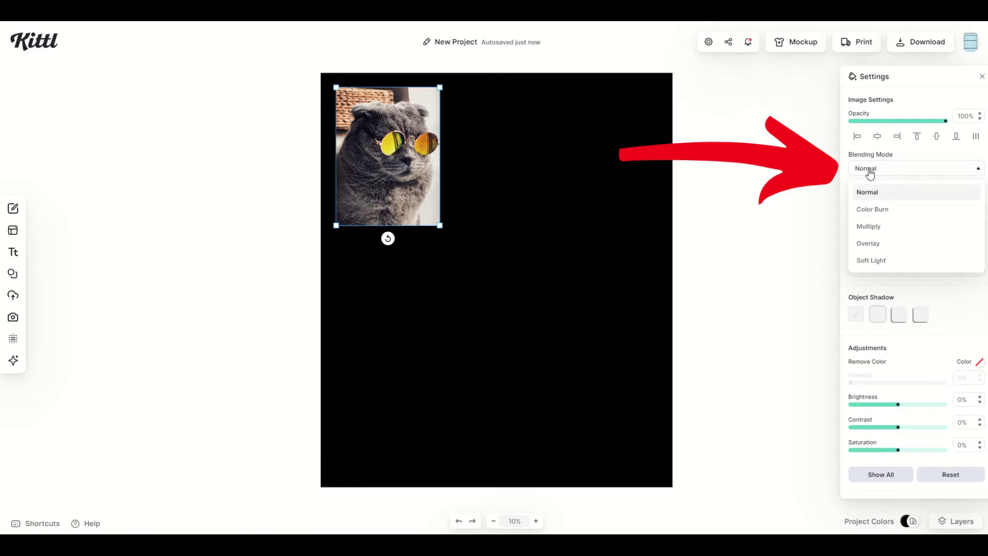
{"action": "left_click", "coordinate": [868, 227]}
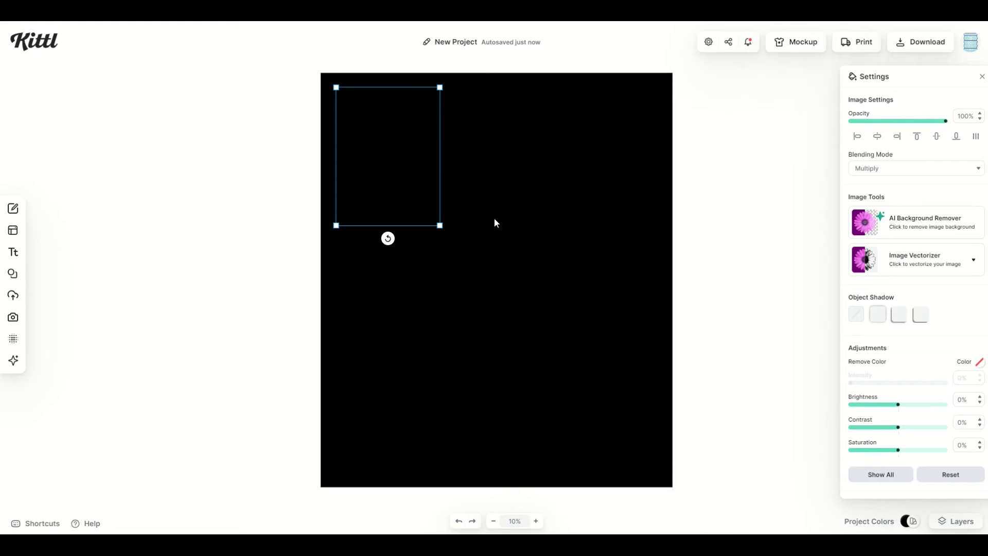
{"action": "left_click", "coordinate": [615, 246]}
- Set the page background colour to light grey
{"action": "left_click", "coordinate": [853, 115]}
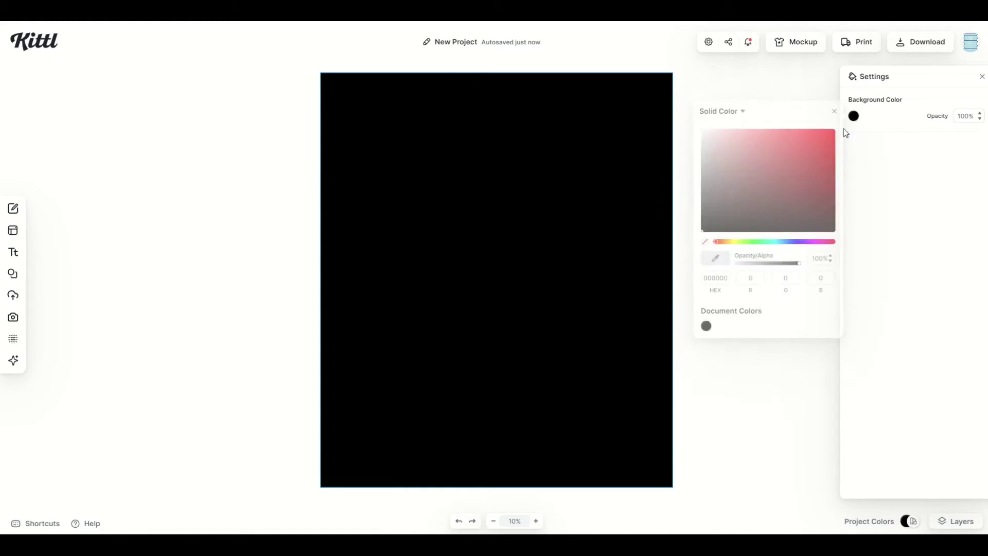
{"action": "left_click", "coordinate": [715, 165]}
{"action": "left_click", "coordinate": [702, 137]}
{"action": "left_click", "coordinate": [493, 174]}
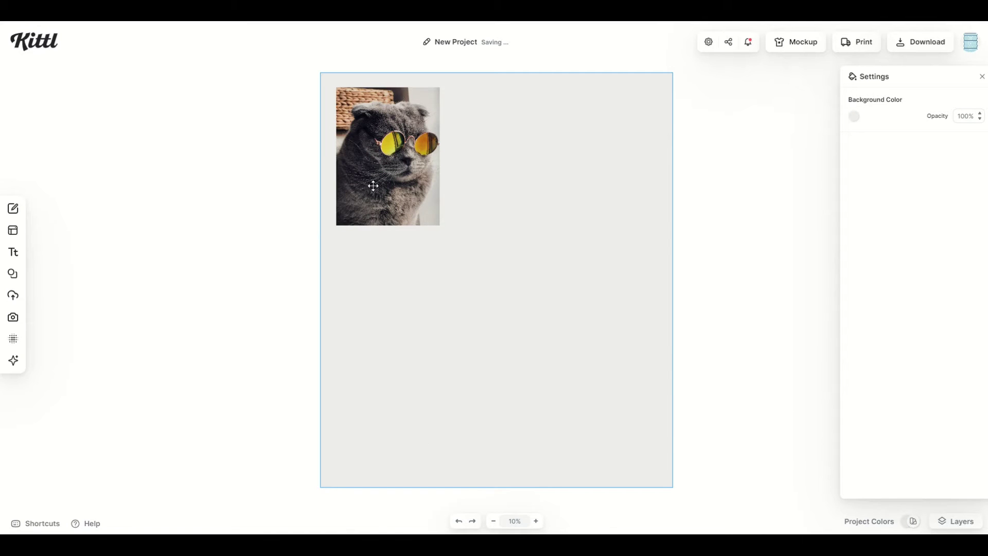
- Apply the blue glassy-wave image from Textures > Backgrounds as the page background
{"action": "left_click", "coordinate": [14, 341]}
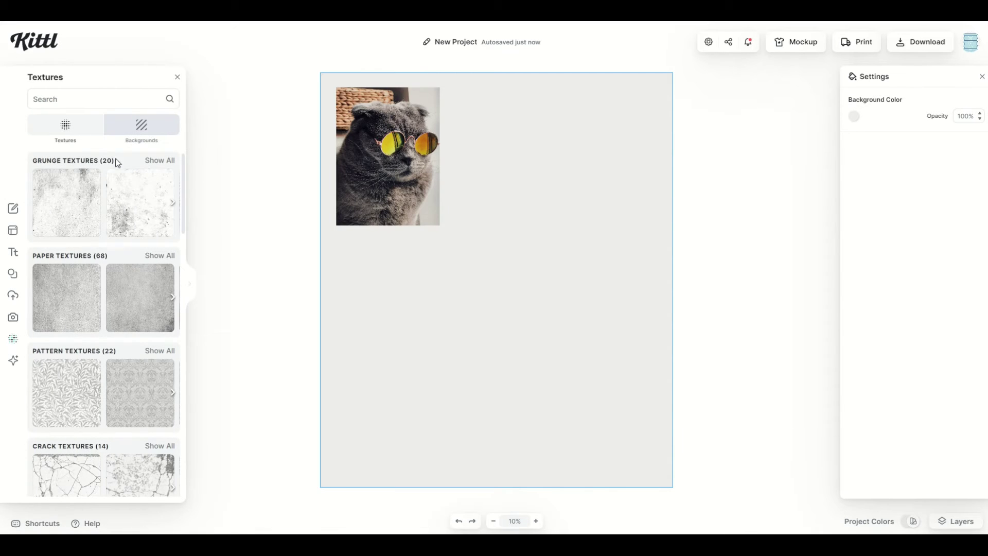
{"action": "left_click", "coordinate": [141, 136]}
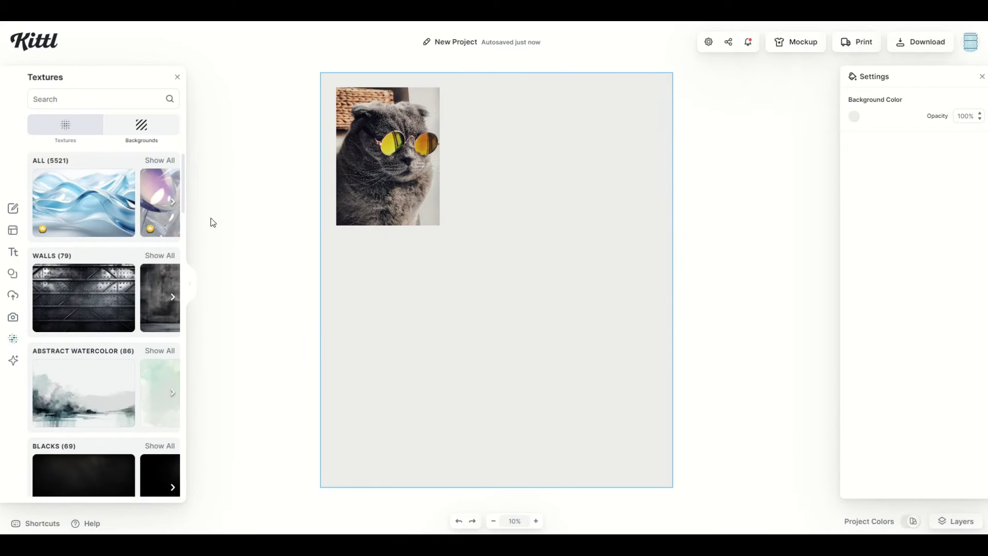
{"action": "left_click", "coordinate": [92, 220]}
- Reset the cat photo to Normal blending and enlarge it to fill the artboard
{"action": "left_click", "coordinate": [373, 182]}
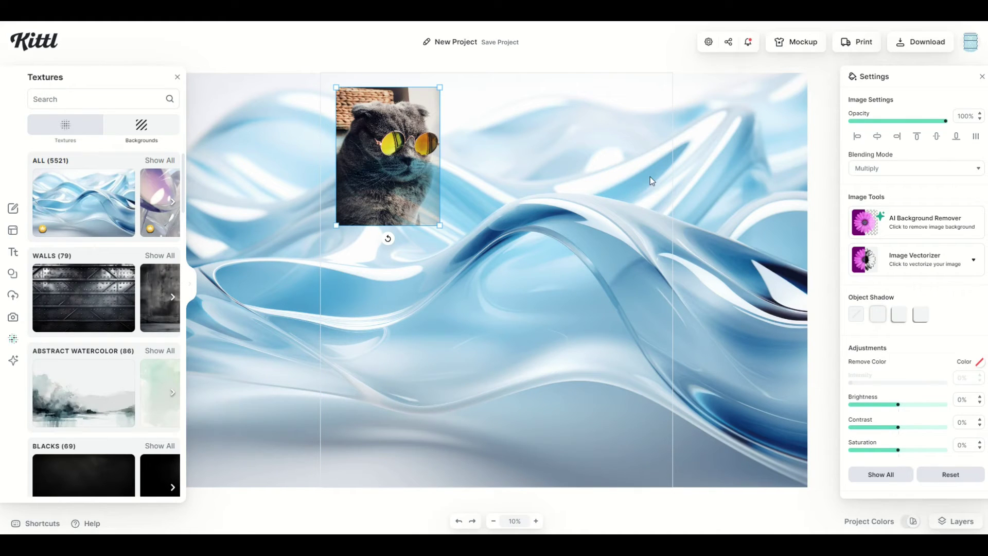
{"action": "left_click", "coordinate": [872, 171]}
{"action": "left_click", "coordinate": [482, 175]}
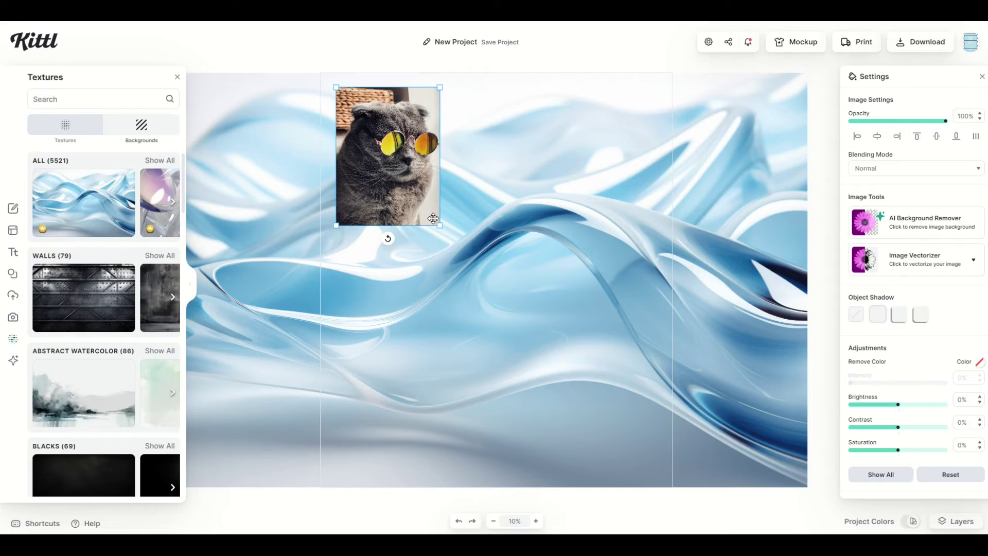
{"action": "mouse_move", "coordinate": [440, 225]}
{"action": "left_mouse_down"}
{"action": "mouse_move", "coordinate": [502, 309]}
{"action": "mouse_move", "coordinate": [660, 459]}
{"action": "left_mouse_up"}
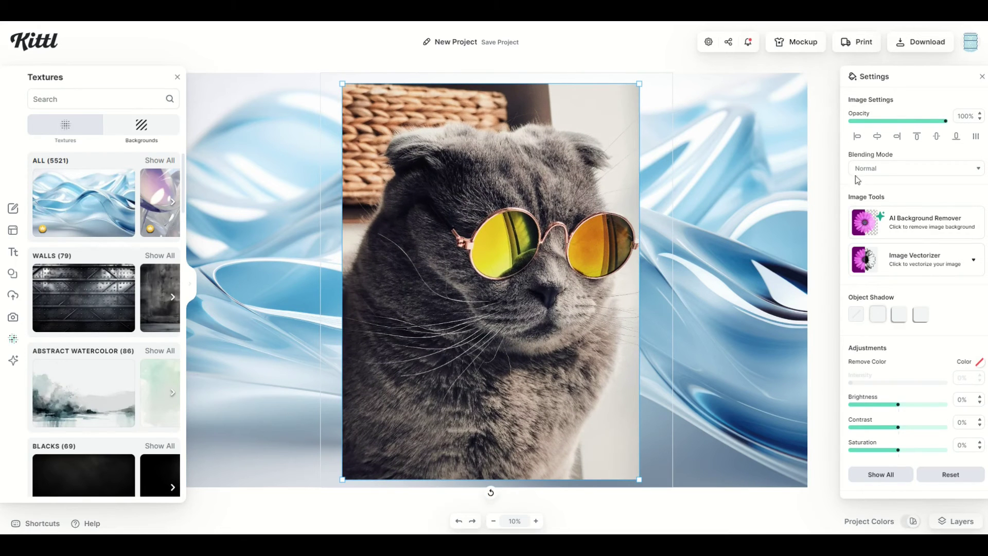
- Try Color Burn and Multiply blending on the cat photo, settling on Overlay
{"action": "left_click", "coordinate": [859, 171]}
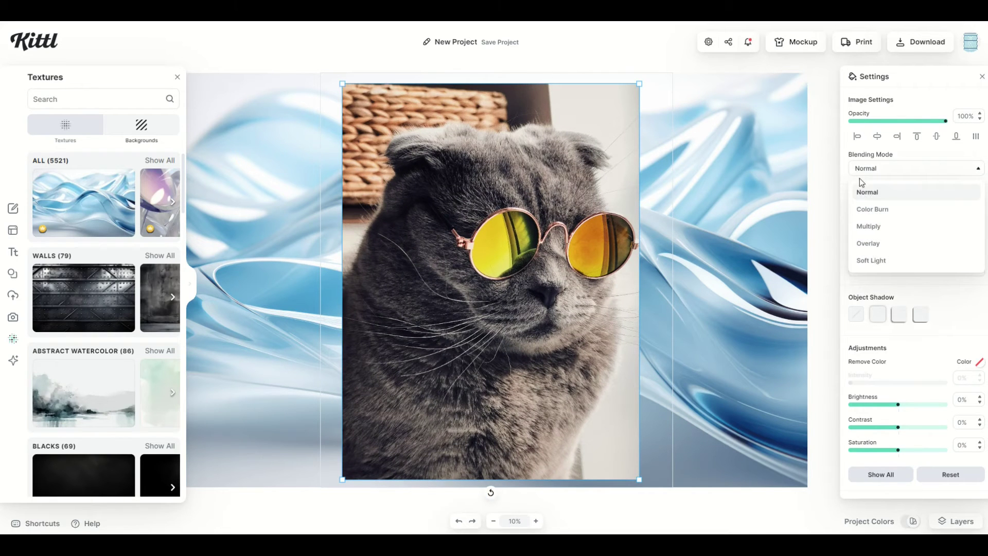
{"action": "left_click", "coordinate": [866, 210]}
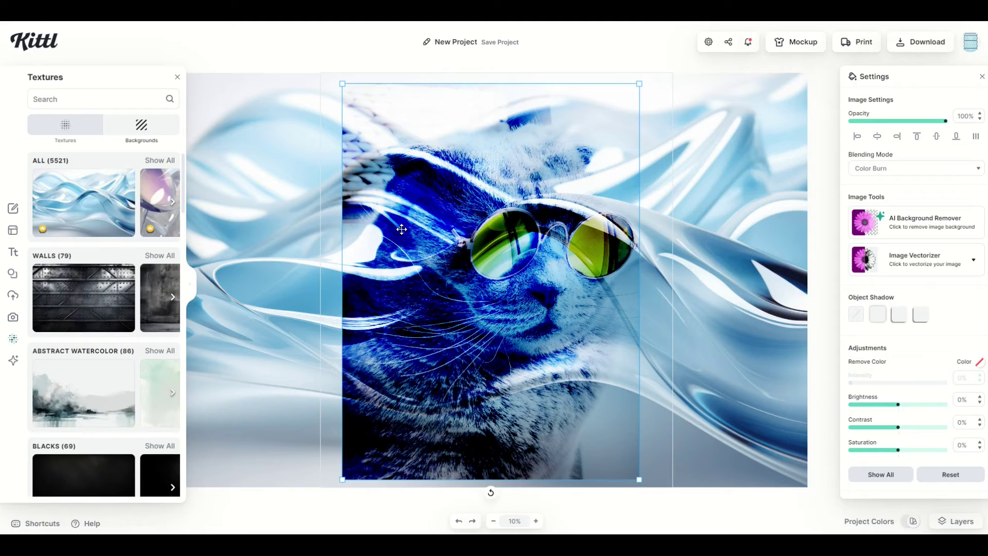
{"action": "key", "text": "space"}
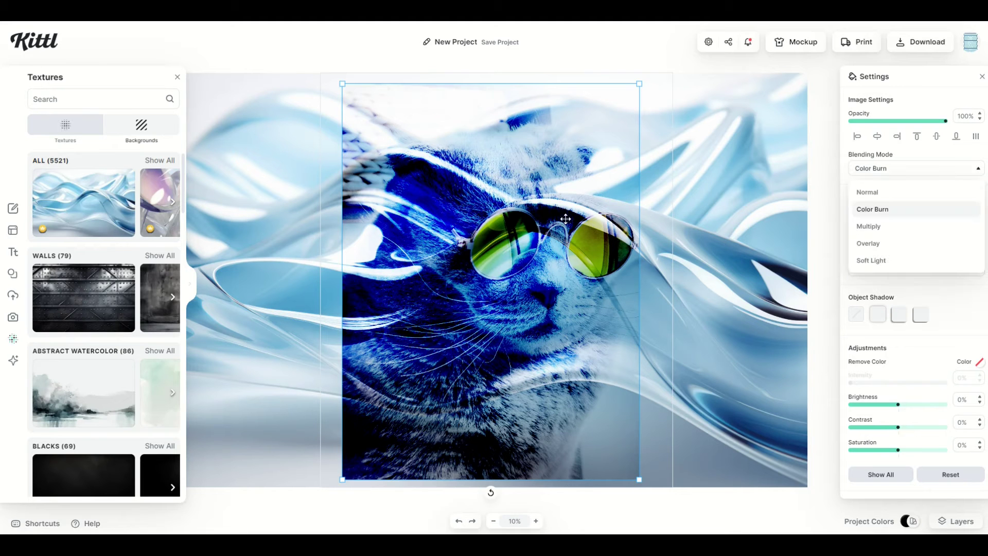
{"action": "left_click", "coordinate": [869, 227]}
{"action": "left_click", "coordinate": [871, 174]}
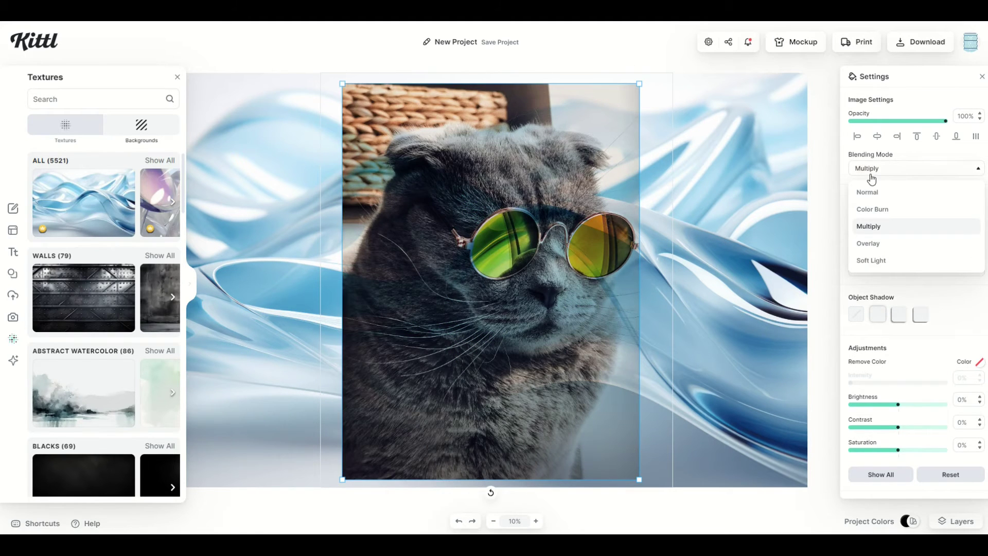
{"action": "left_click", "coordinate": [875, 244]}
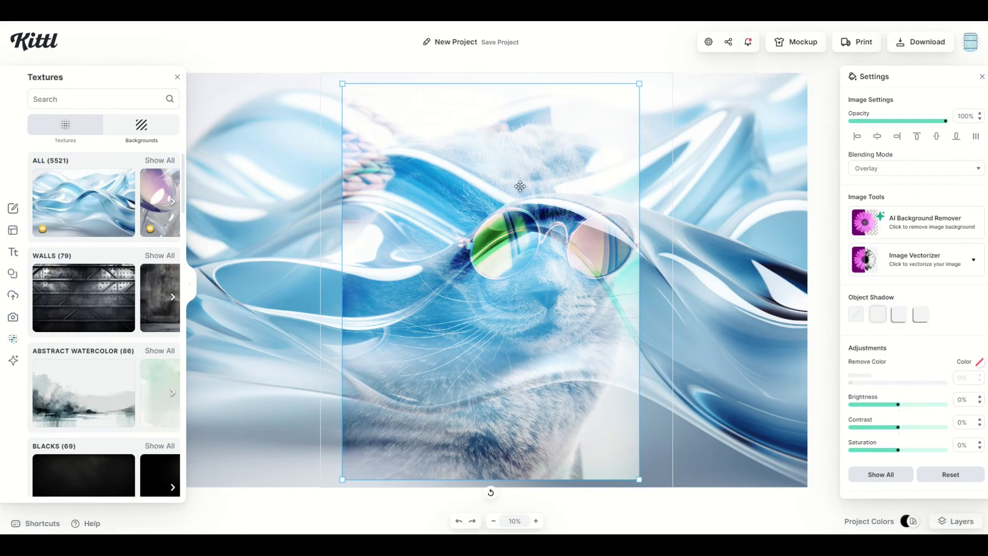
{"action": "left_click", "coordinate": [651, 298]}
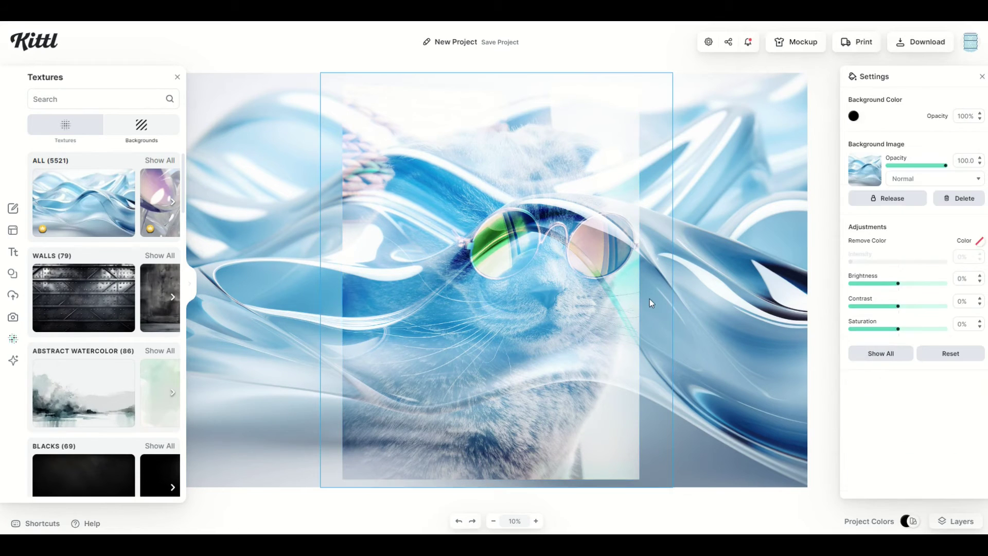
- Replace the blue wavy background with a sunset clouds texture and nudge the cat photo up-left
{"action": "left_click", "coordinate": [760, 236]}
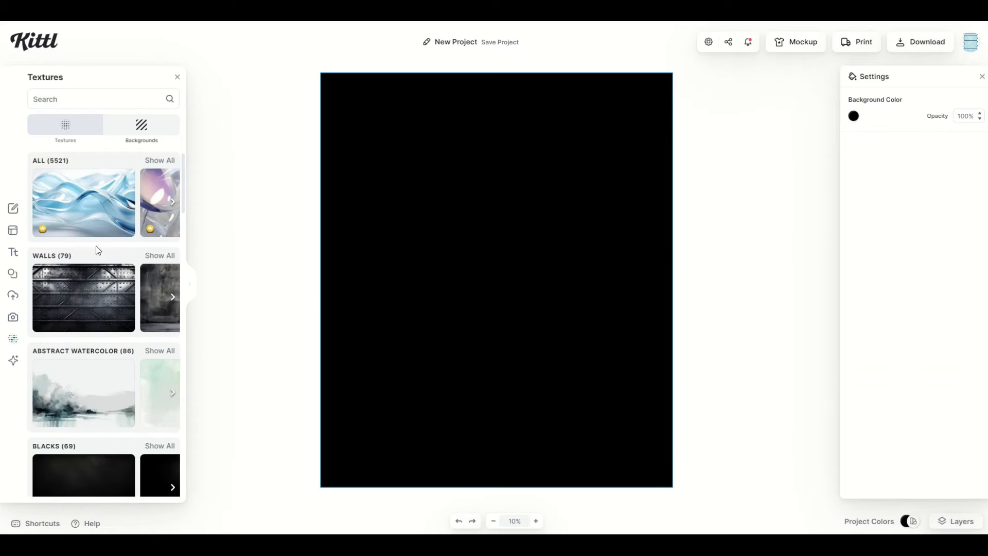
{"action": "scroll", "coordinate": [96, 247], "scroll_direction": "down", "scroll_amount": 12}
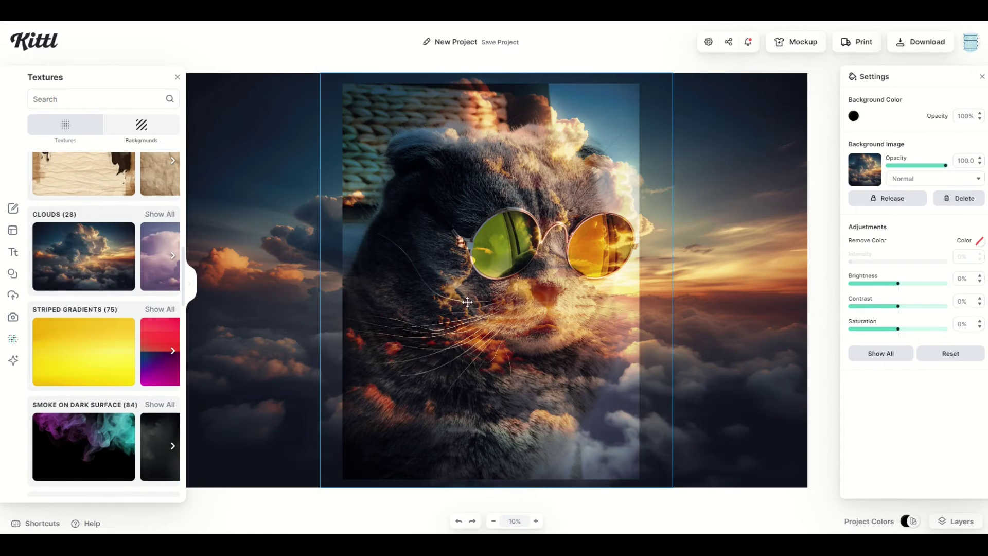
{"action": "left_click", "coordinate": [745, 298]}
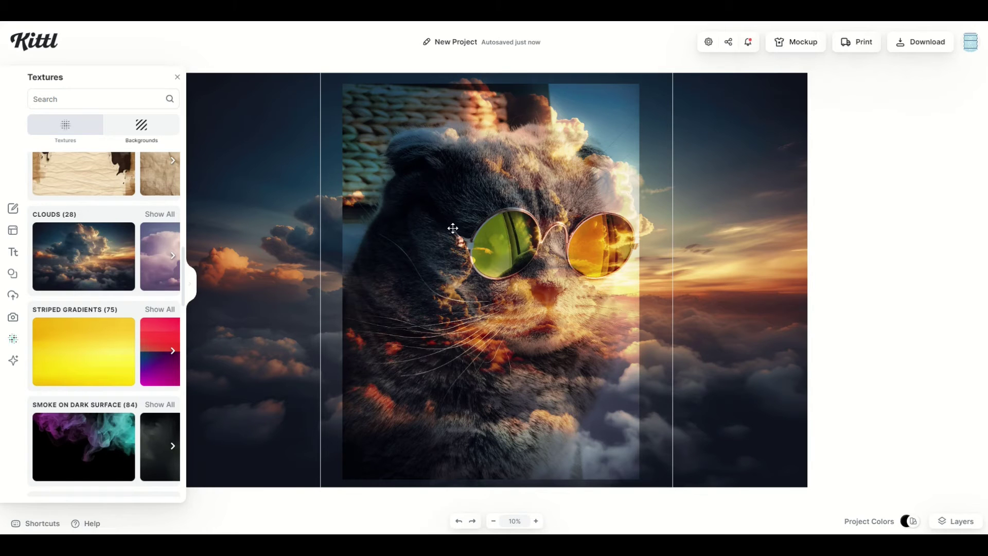
{"action": "left_click_drag", "start_coordinate": [453, 228], "coordinate": [449, 207]}
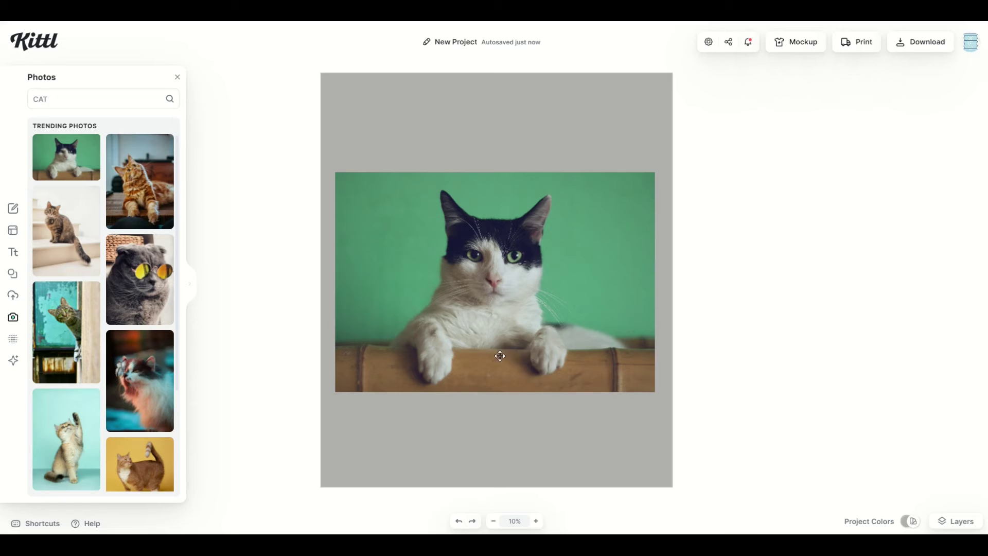
- Select the green-wall cat photo and move it slightly higher
{"action": "left_click", "coordinate": [629, 241]}
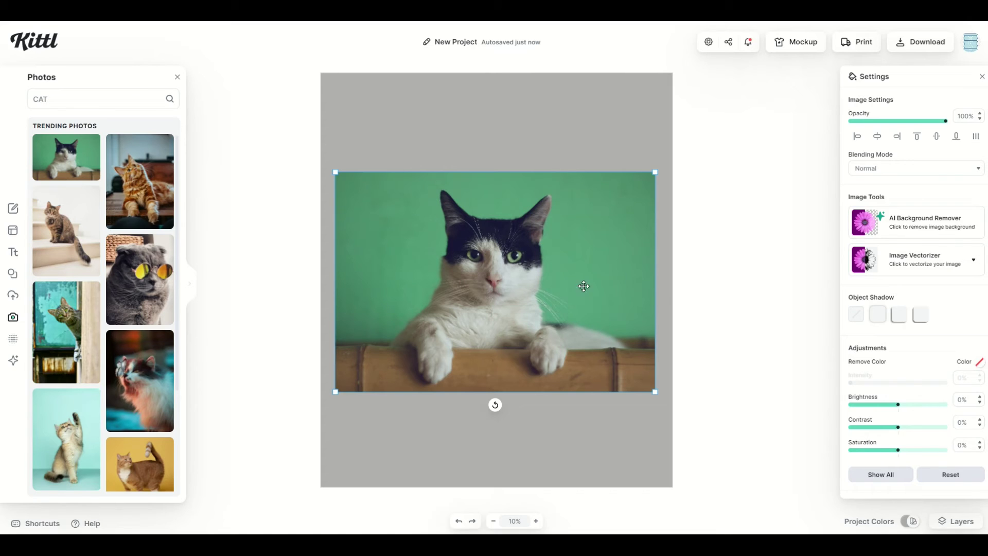
{"action": "mouse_move", "coordinate": [430, 233]}
{"action": "left_mouse_down"}
{"action": "mouse_move", "coordinate": [417, 219]}
{"action": "mouse_move", "coordinate": [430, 229]}
{"action": "left_mouse_up"}
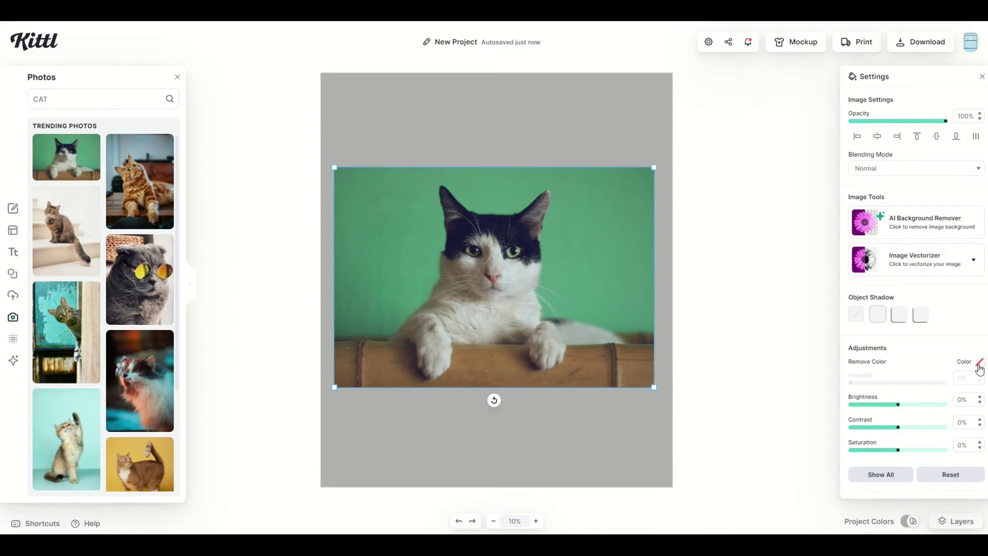
- Sample the green wall as the Remove Color target, raise Intensity, then return it to 0%
{"action": "left_click", "coordinate": [979, 369]}
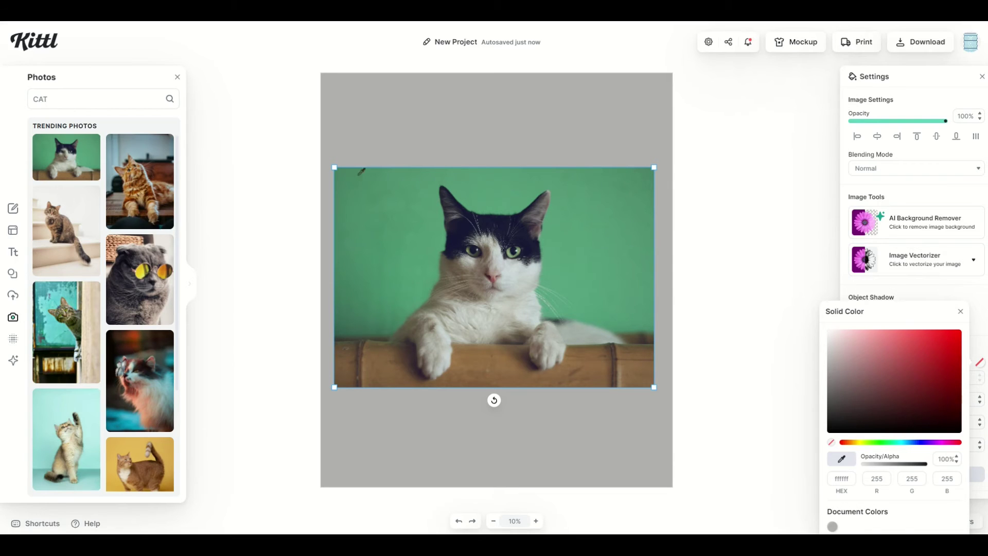
{"action": "left_click", "coordinate": [606, 242]}
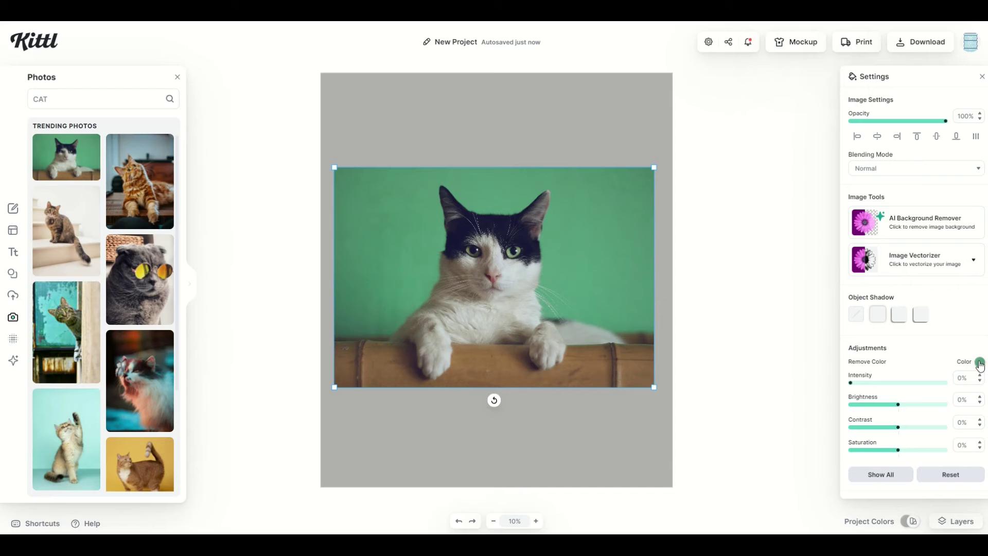
{"action": "left_click_drag", "start_coordinate": [853, 390], "coordinate": [812, 399]}
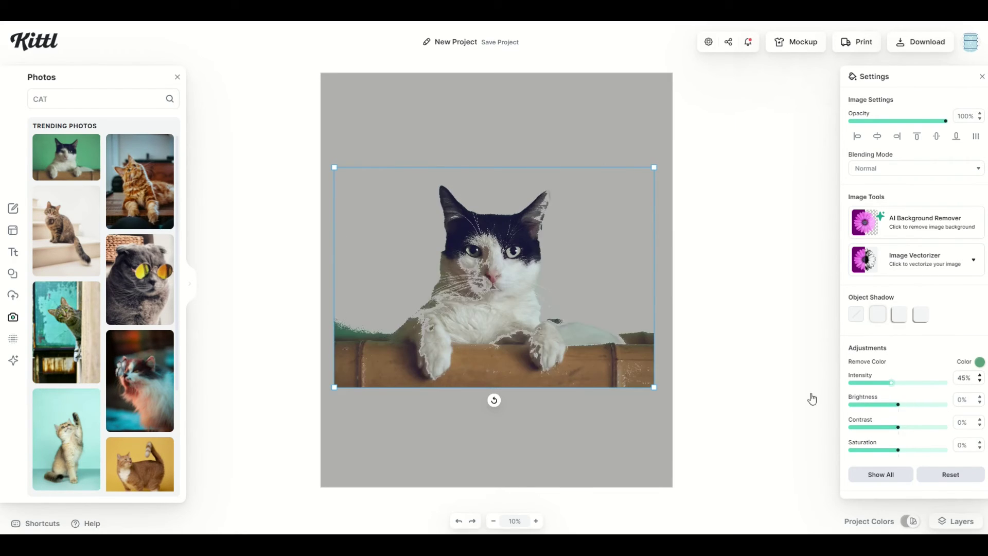
{"action": "left_click", "coordinate": [795, 370]}
- Set the cat photo's Remove Color to pure red (ff0000) at 100% Intensity
{"action": "left_click", "coordinate": [592, 301]}
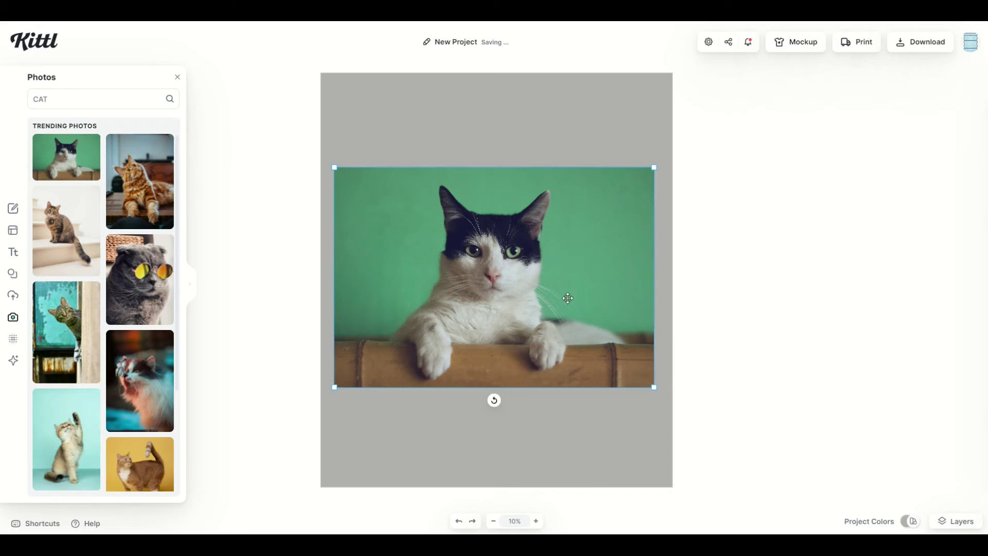
{"action": "left_click", "coordinate": [978, 362]}
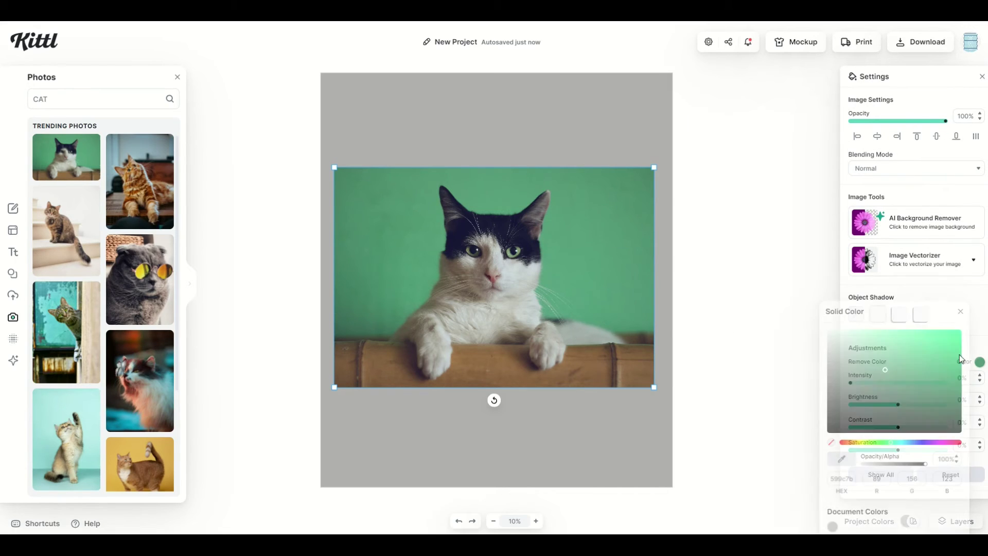
{"action": "left_click", "coordinate": [842, 443]}
{"action": "left_click", "coordinate": [864, 413]}
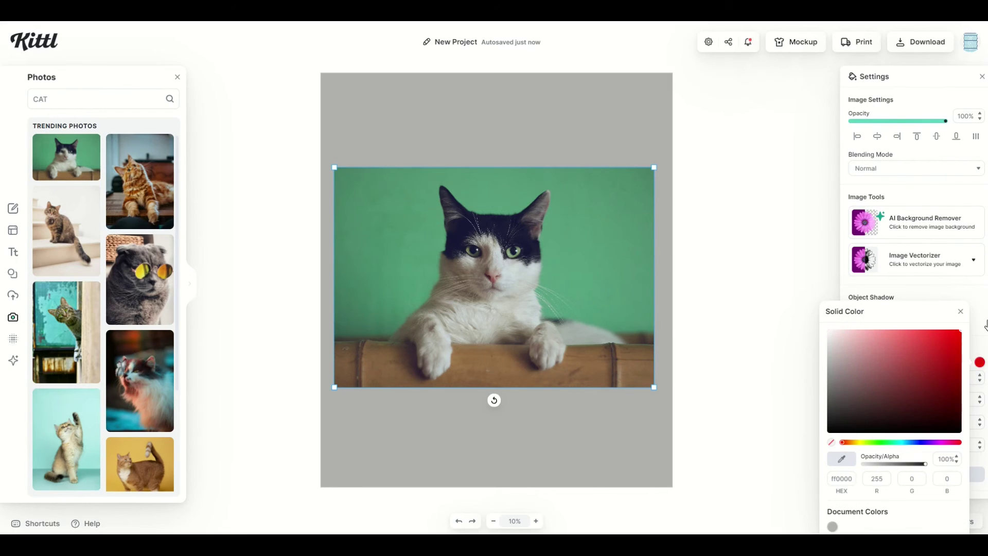
{"action": "left_click", "coordinate": [763, 287]}
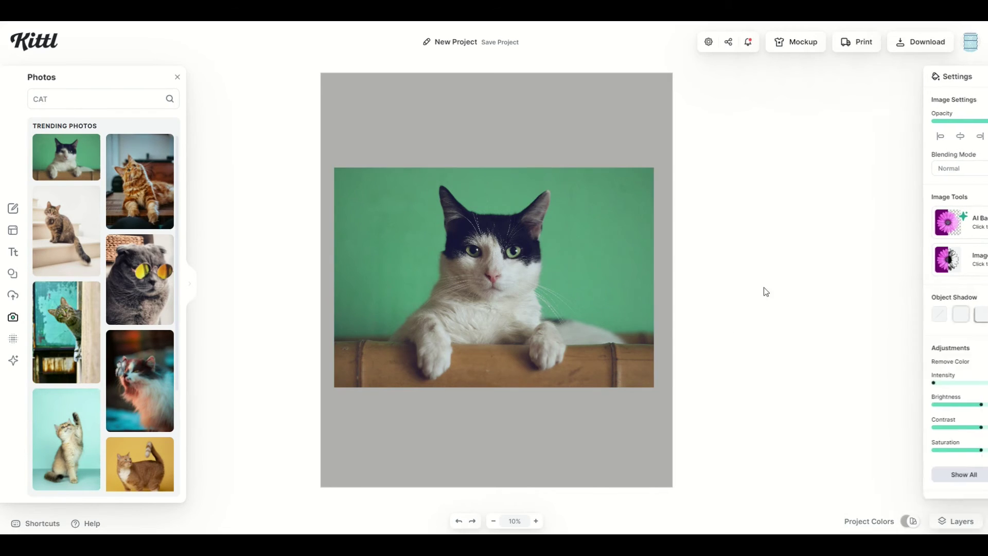
{"action": "left_click", "coordinate": [509, 287]}
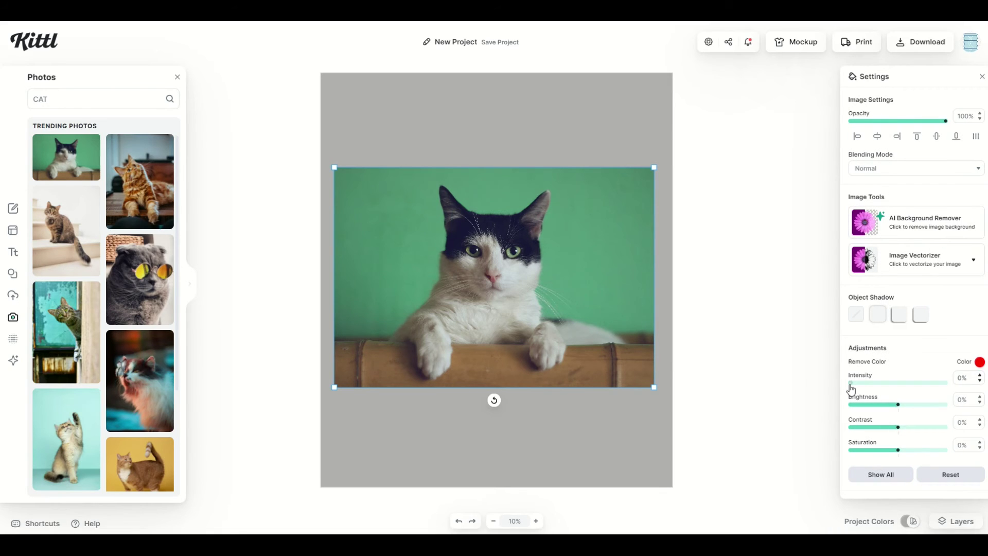
{"action": "left_click_drag", "start_coordinate": [850, 390], "coordinate": [952, 393]}
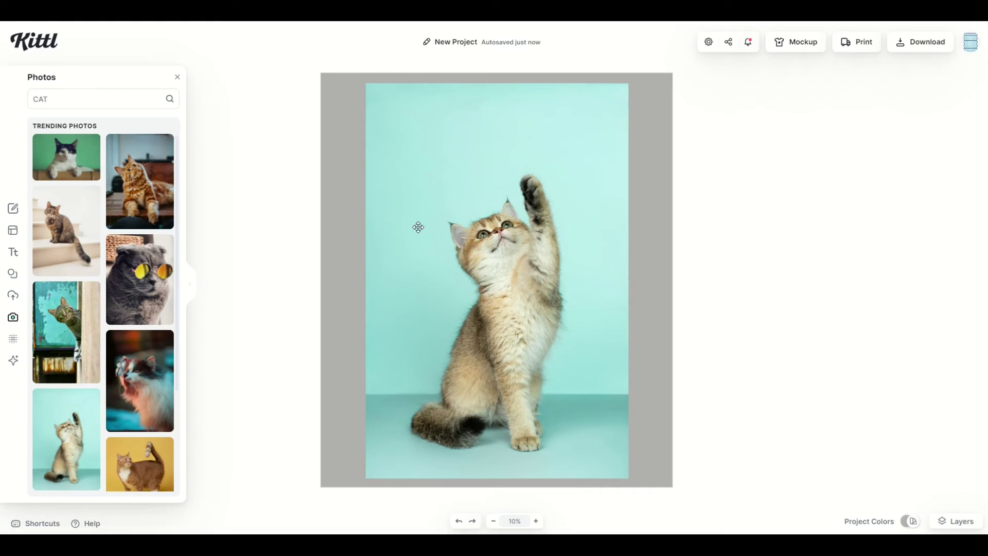
- Crop the top off the kitten photo and centre it vertically on the artboard
{"action": "left_click", "coordinate": [427, 264]}
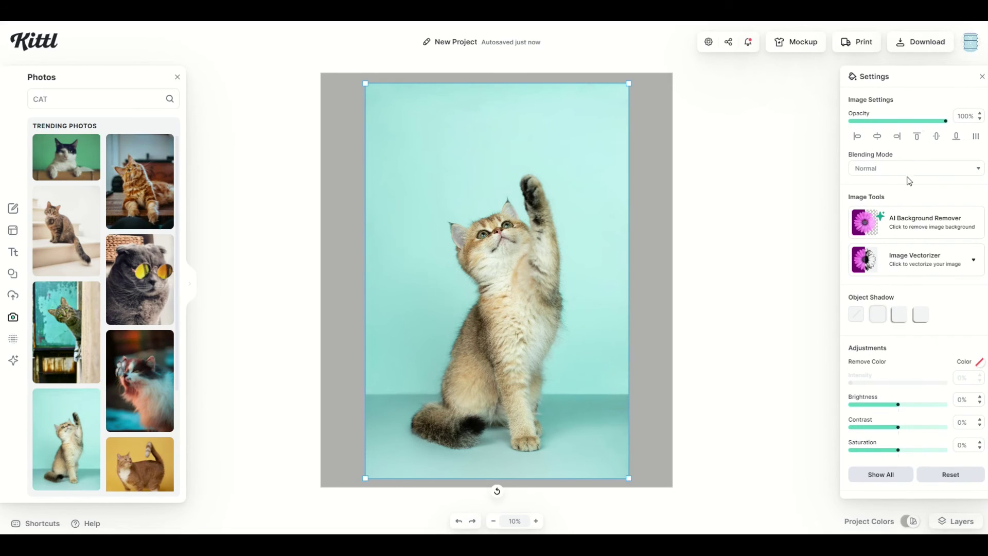
{"action": "double_click", "coordinate": [441, 156]}
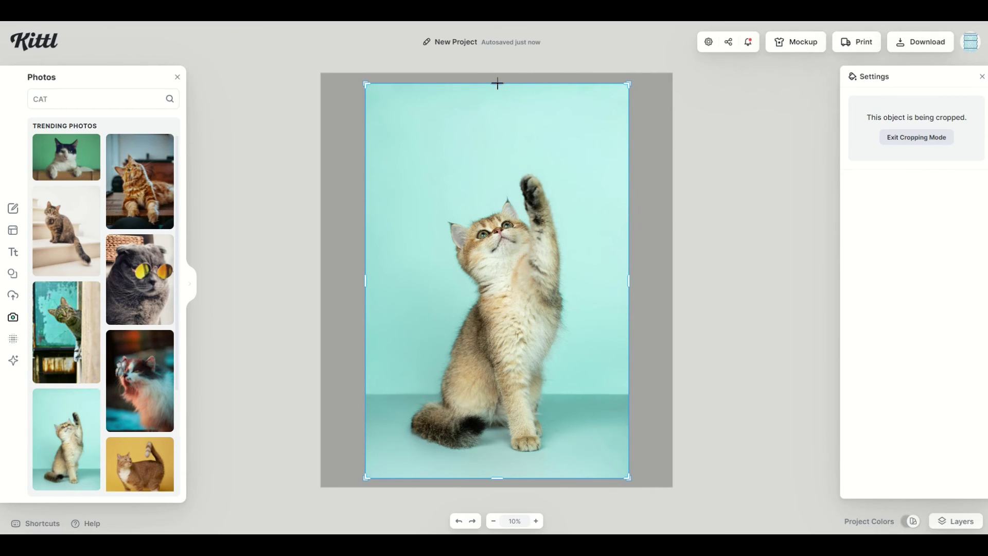
{"action": "left_click_drag", "start_coordinate": [497, 84], "coordinate": [497, 164]}
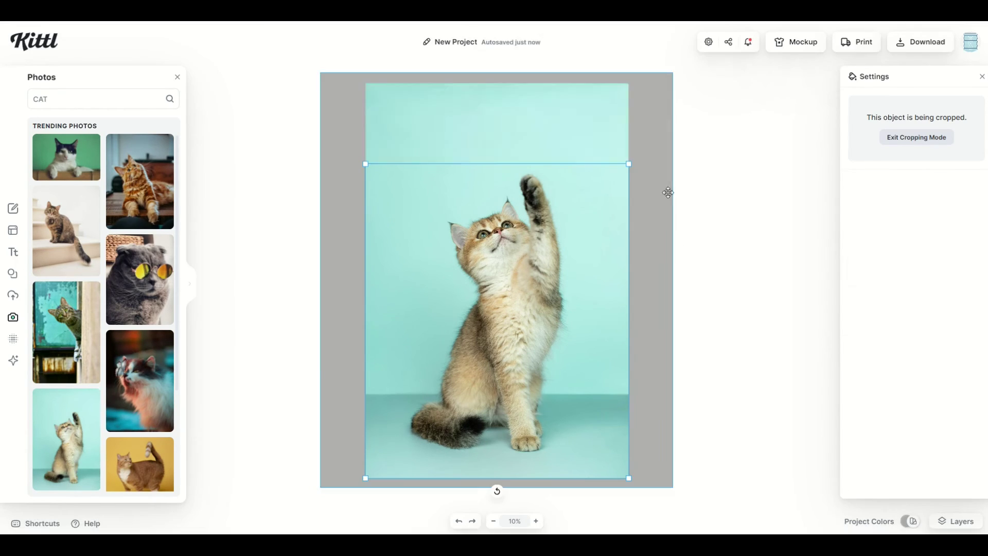
{"action": "left_click", "coordinate": [669, 193]}
{"action": "left_click_drag", "start_coordinate": [535, 296], "coordinate": [536, 254]}
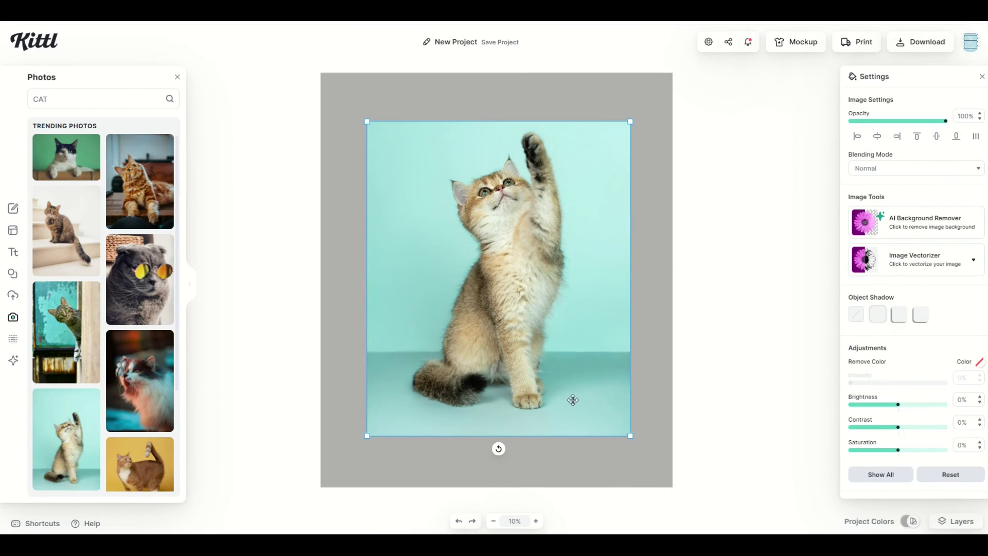
- Tighten the kitten crop from the bottom-left and top-right, then move it up-left
{"action": "double_click", "coordinate": [497, 304]}
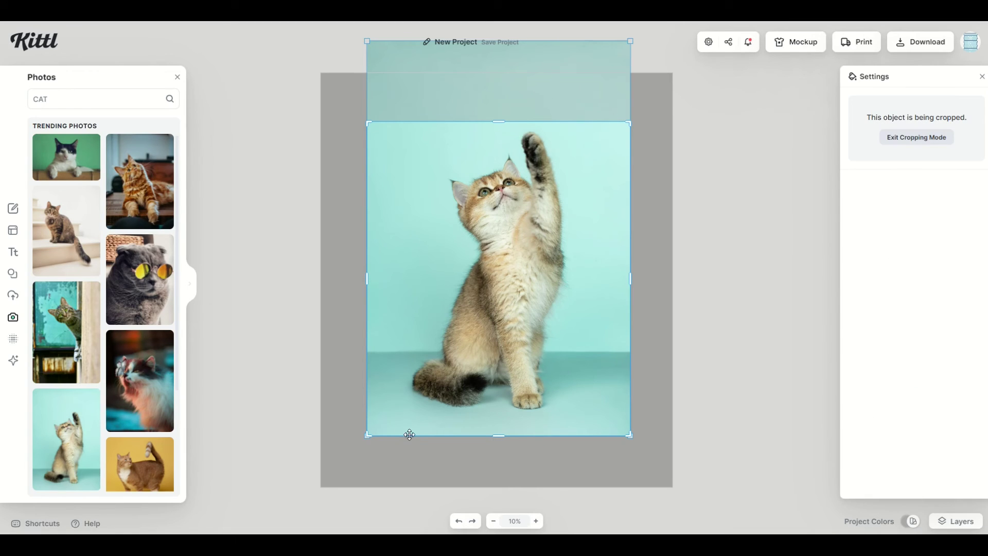
{"action": "left_click_drag", "start_coordinate": [371, 432], "coordinate": [403, 411]}
{"action": "left_click_drag", "start_coordinate": [629, 120], "coordinate": [609, 217]}
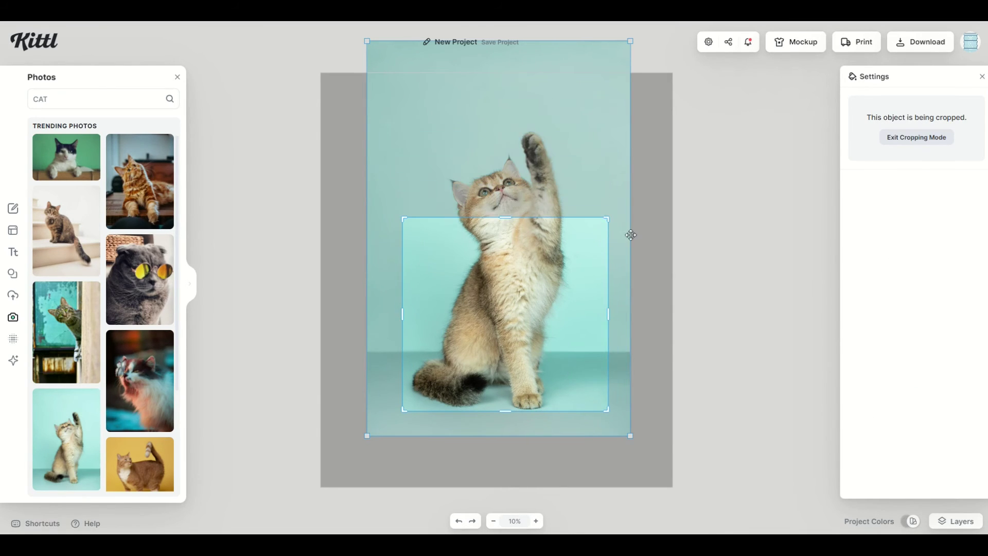
{"action": "left_click", "coordinate": [644, 383]}
{"action": "left_click_drag", "start_coordinate": [545, 325], "coordinate": [513, 287]}
{"action": "left_click", "coordinate": [599, 437]}
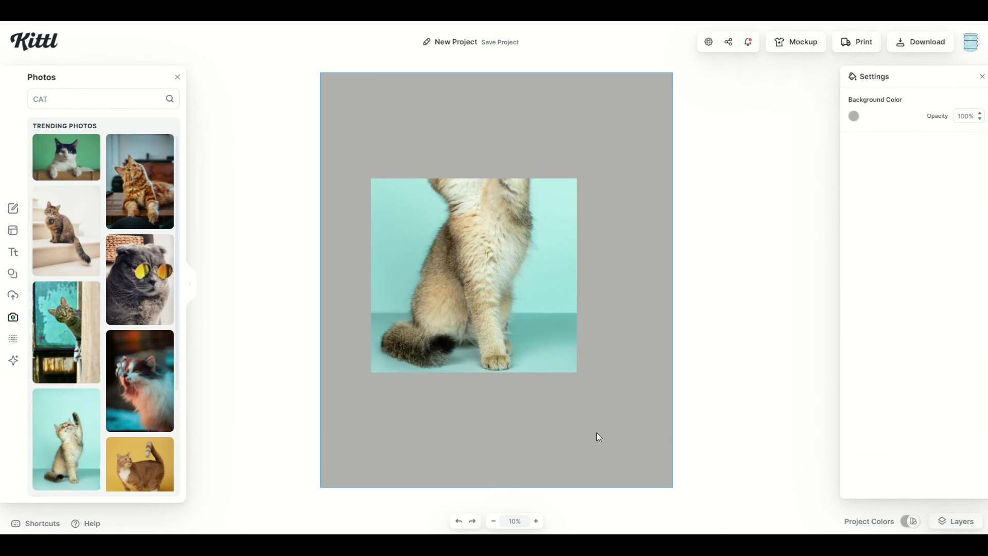
- Extend the crop up and down to show the whole kitten, then position it on the page
{"action": "double_click", "coordinate": [485, 281]}
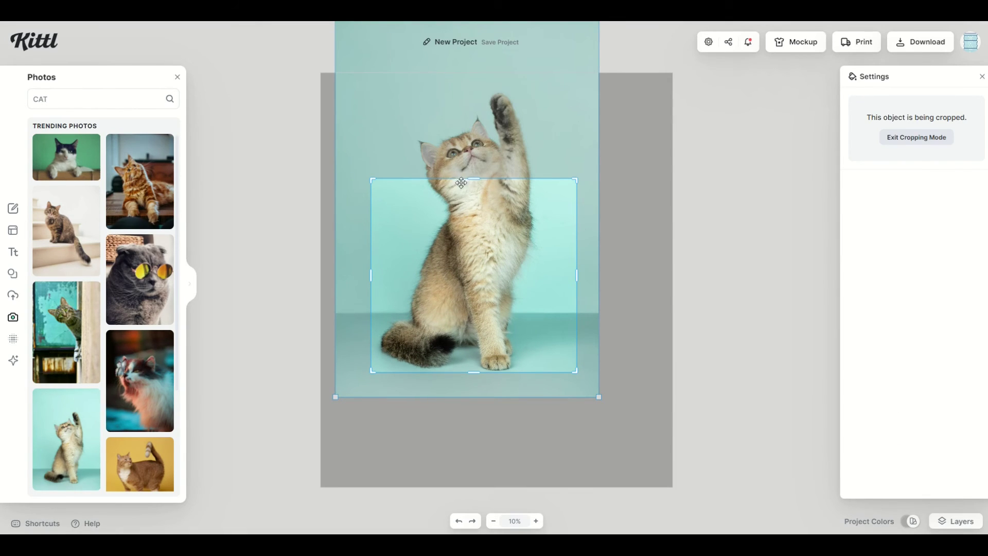
{"action": "left_click_drag", "start_coordinate": [471, 179], "coordinate": [483, 75]}
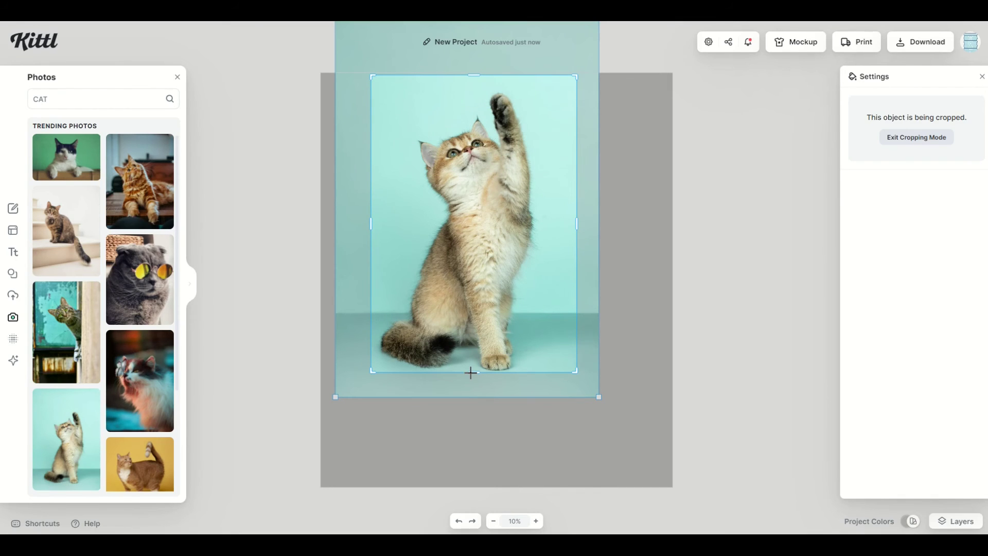
{"action": "left_click_drag", "start_coordinate": [470, 372], "coordinate": [470, 388]}
{"action": "left_click", "coordinate": [470, 422]}
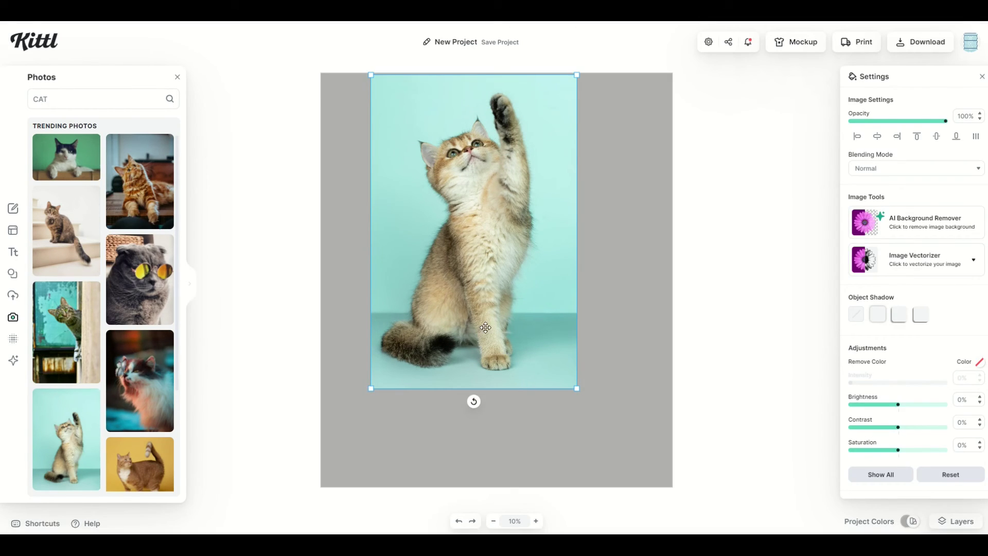
{"action": "left_click_drag", "start_coordinate": [485, 327], "coordinate": [485, 369]}
{"action": "left_click", "coordinate": [609, 345]}
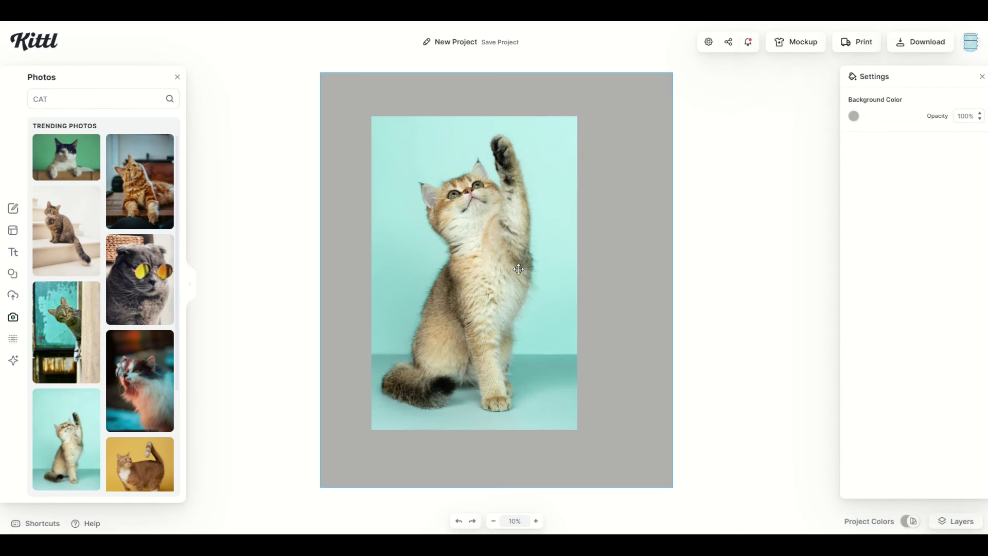
{"action": "mouse_move", "coordinate": [518, 269]}
{"action": "left_mouse_down"}
{"action": "mouse_move", "coordinate": [533, 289]}
{"action": "mouse_move", "coordinate": [529, 278]}
{"action": "left_mouse_up"}
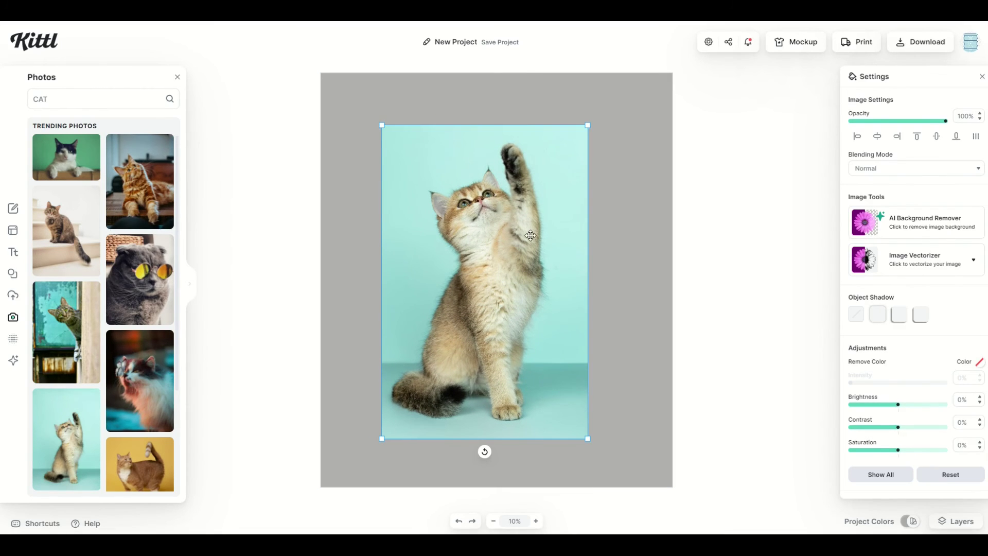
- Set the page background to the pale teal sampled from the photo's backdrop
{"action": "left_click", "coordinate": [623, 204]}
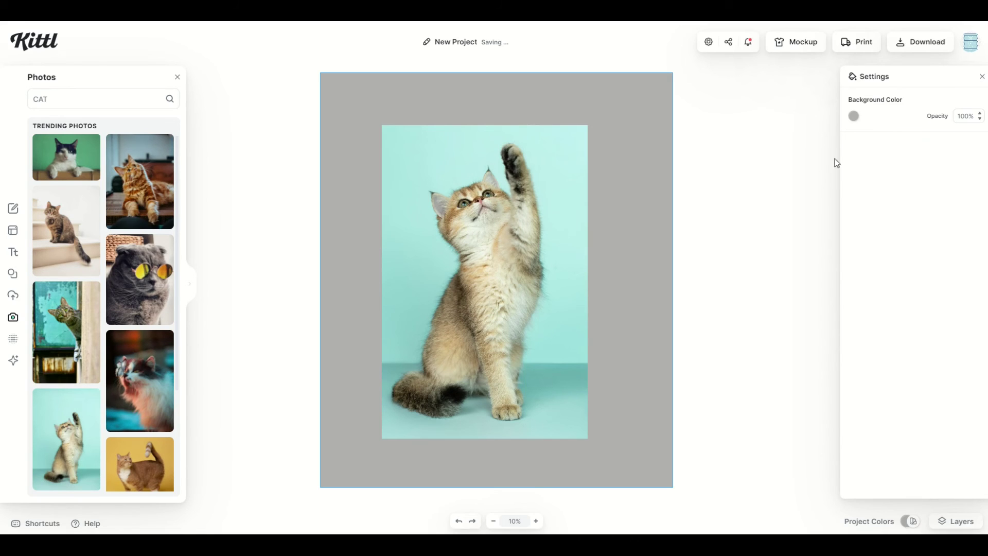
{"action": "left_click", "coordinate": [849, 117]}
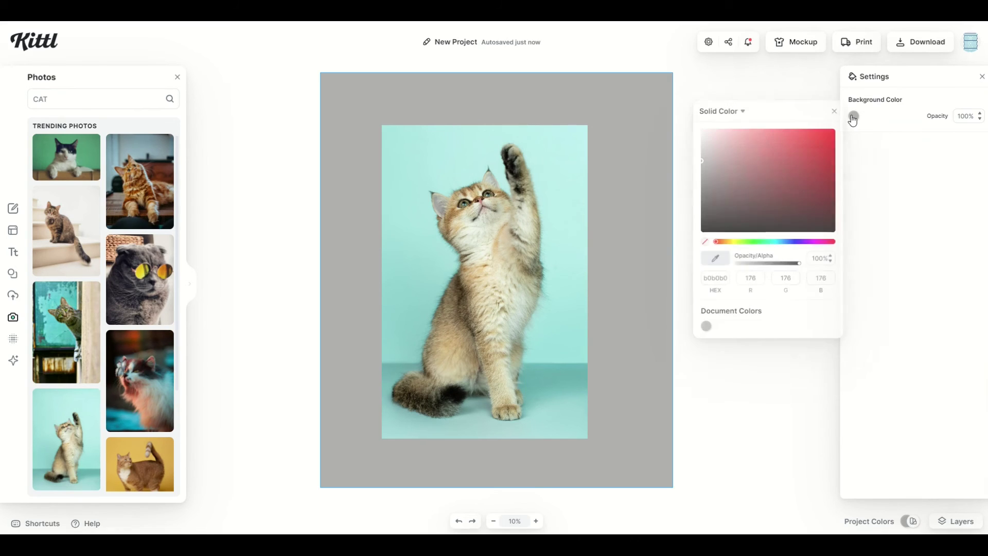
{"action": "left_click", "coordinate": [716, 261]}
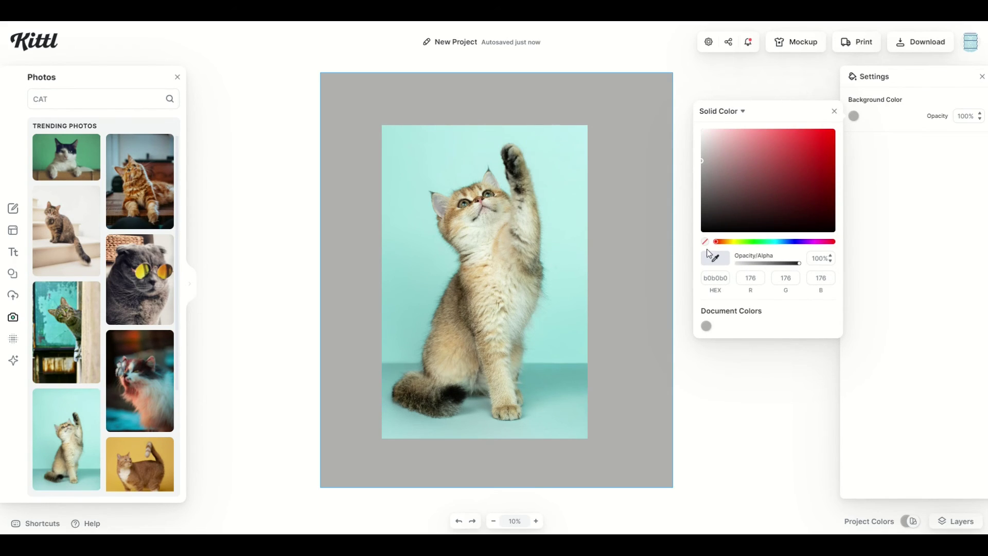
{"action": "left_click", "coordinate": [588, 126]}
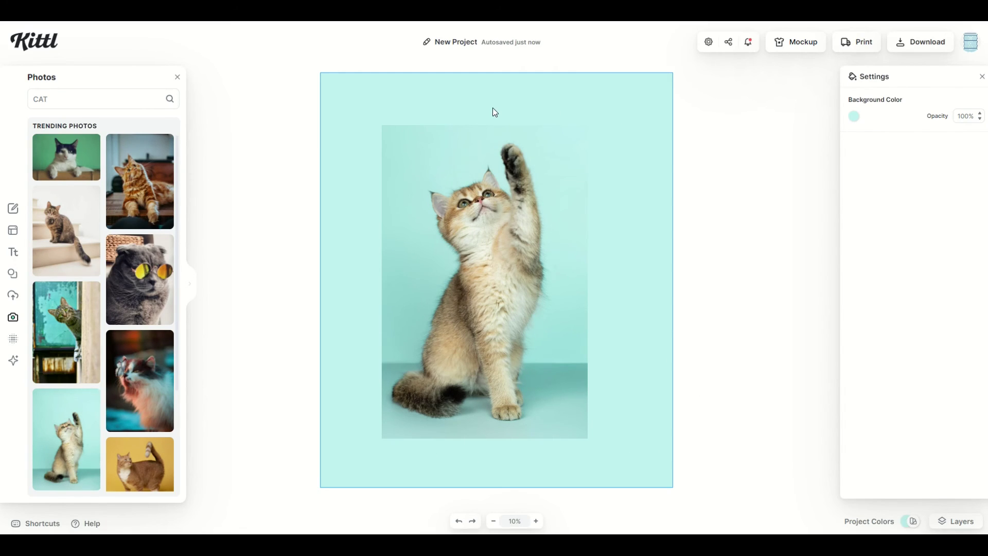
- Add a square shape coloured with the teal sampled from the background
{"action": "left_click", "coordinate": [12, 276]}
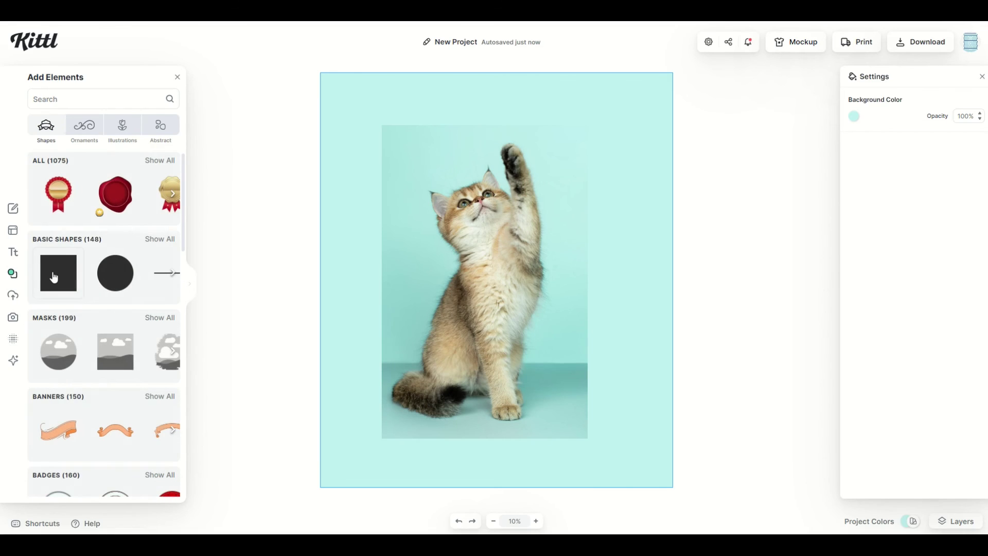
{"action": "left_click", "coordinate": [55, 278]}
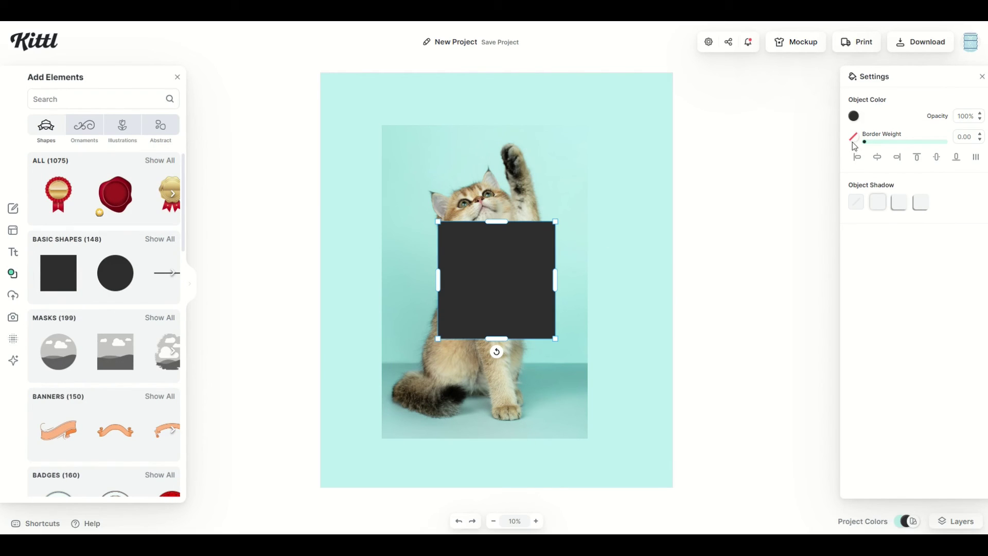
{"action": "left_click", "coordinate": [855, 118]}
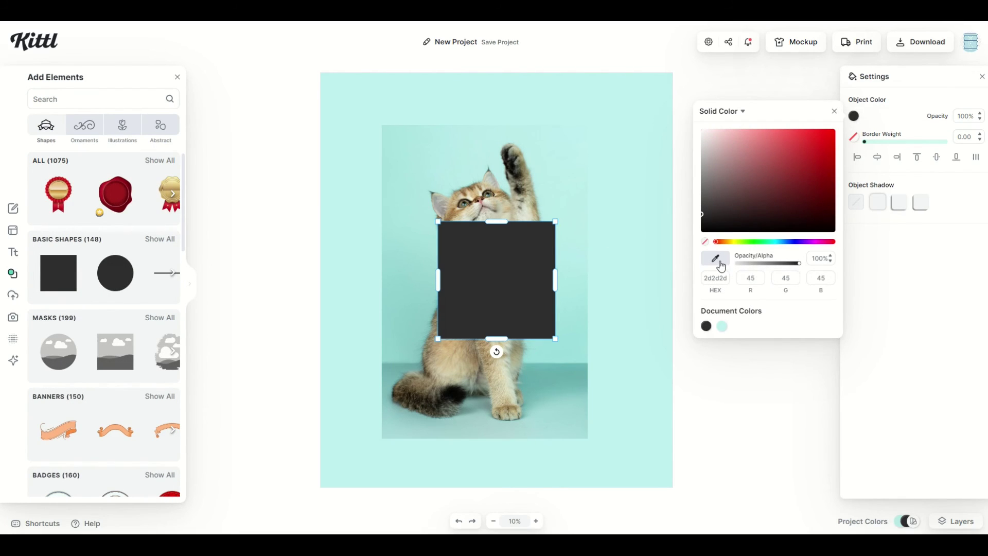
{"action": "left_click", "coordinate": [511, 124]}
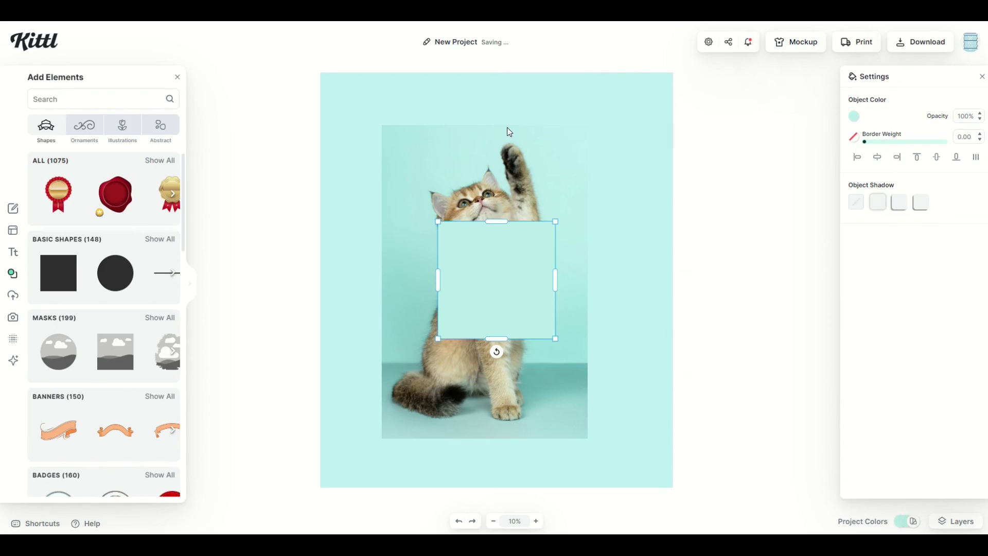
- Stretch the teal square into a wide band placed over the cat's middle
{"action": "left_click_drag", "start_coordinate": [496, 296], "coordinate": [652, 155]}
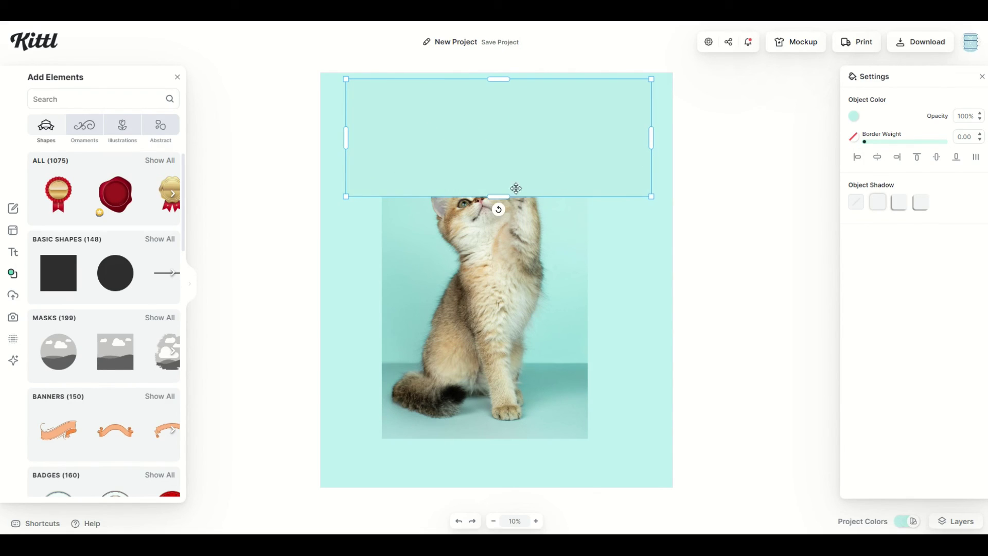
{"action": "left_click_drag", "start_coordinate": [505, 198], "coordinate": [503, 225]}
{"action": "left_click", "coordinate": [622, 371]}
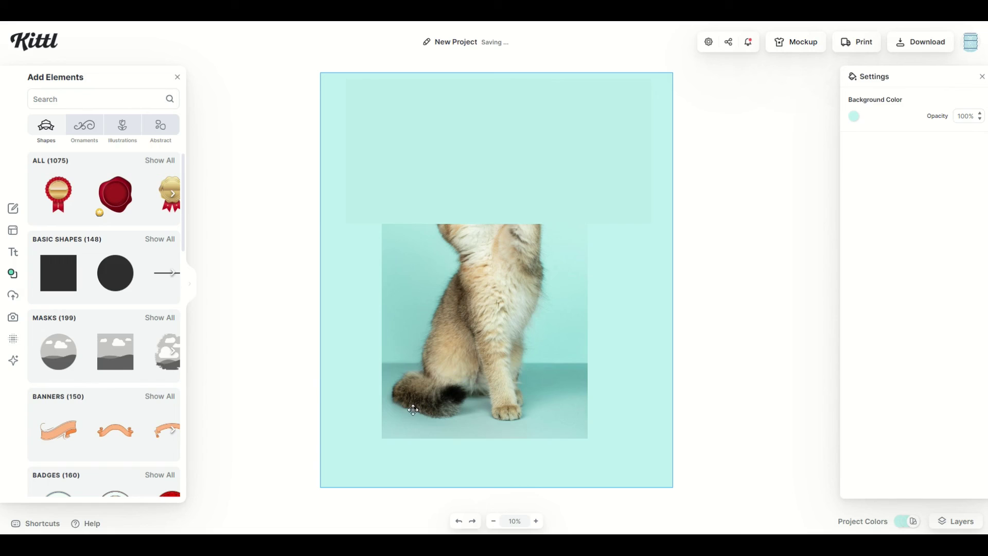
{"action": "left_click_drag", "start_coordinate": [483, 176], "coordinate": [470, 309]}
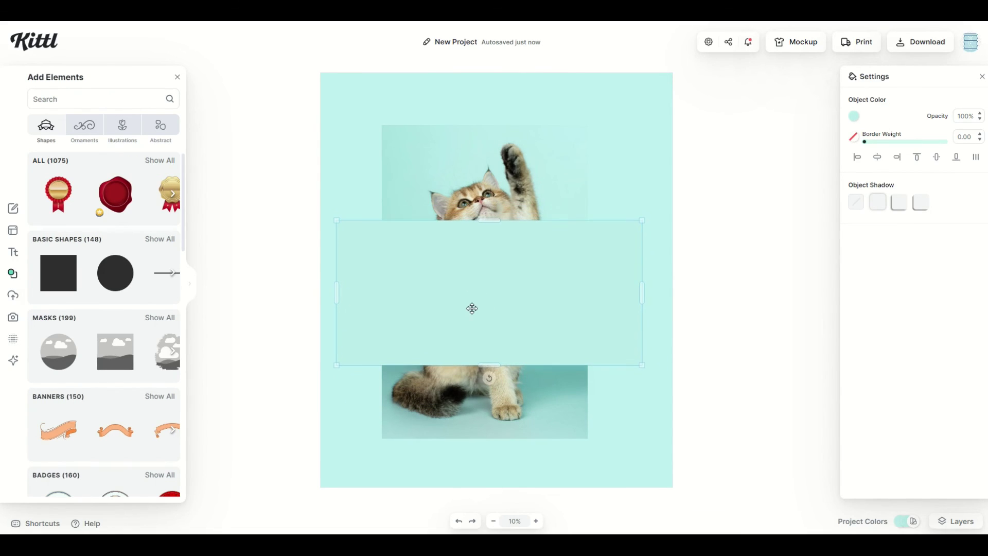
{"action": "left_click", "coordinate": [640, 192]}
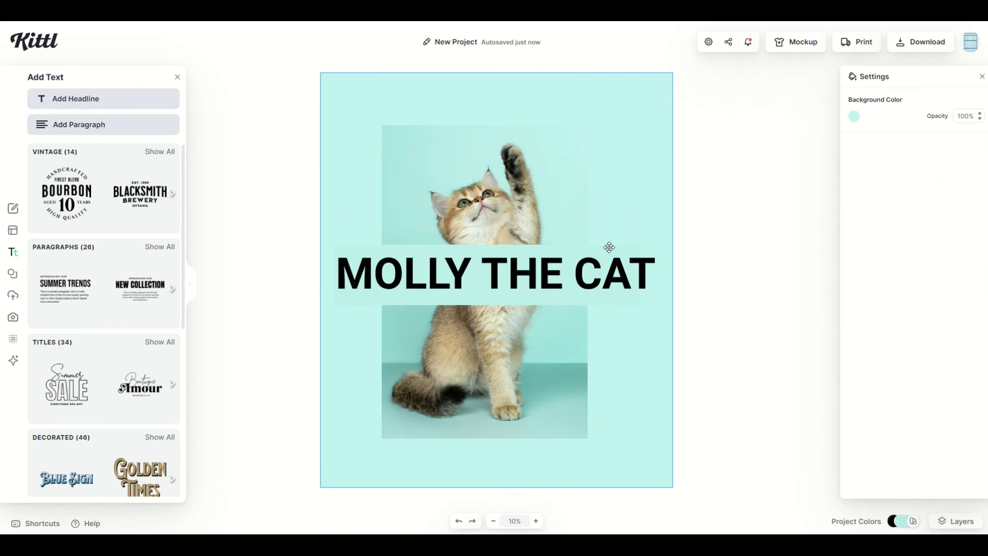
- Recolour the band behind 'MOLLY THE CAT' with the page's teal so it matches exactly
{"action": "left_click", "coordinate": [351, 251]}
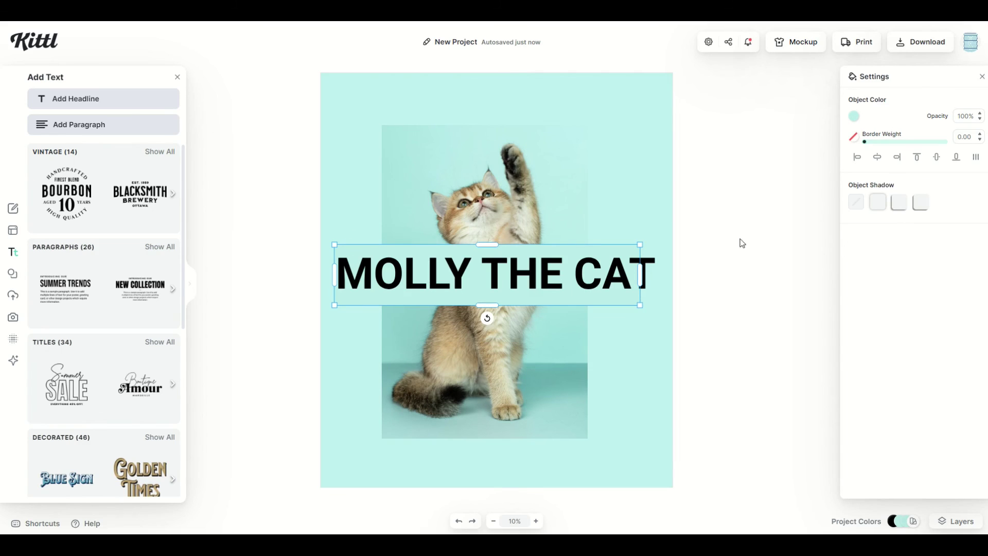
{"action": "left_click", "coordinate": [852, 136]}
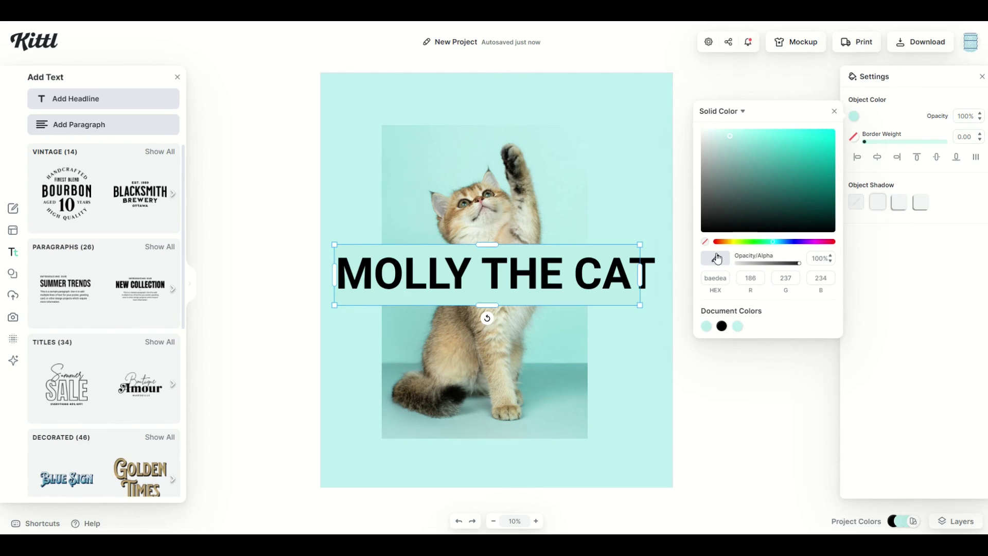
{"action": "left_click", "coordinate": [717, 260]}
{"action": "left_click", "coordinate": [649, 88]}
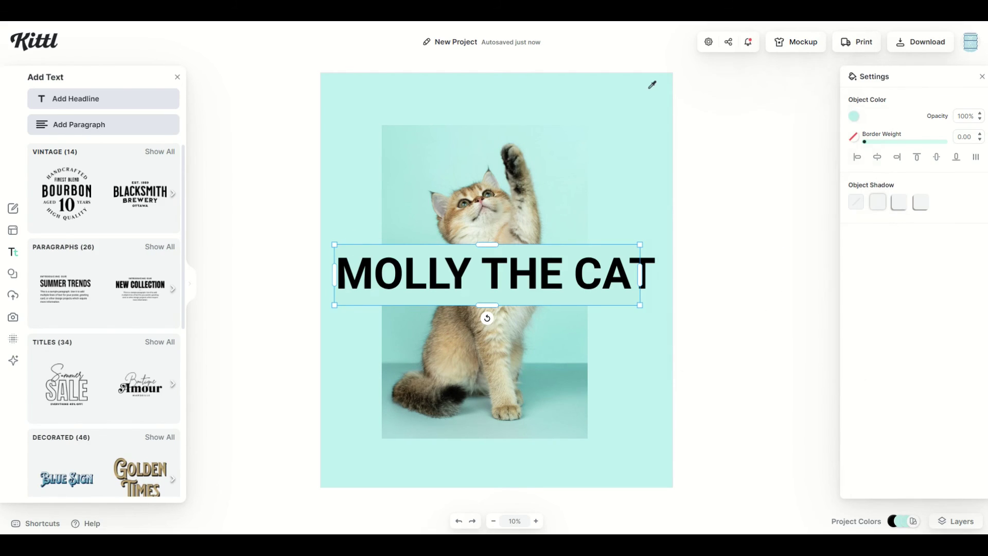
{"action": "left_click", "coordinate": [660, 126]}
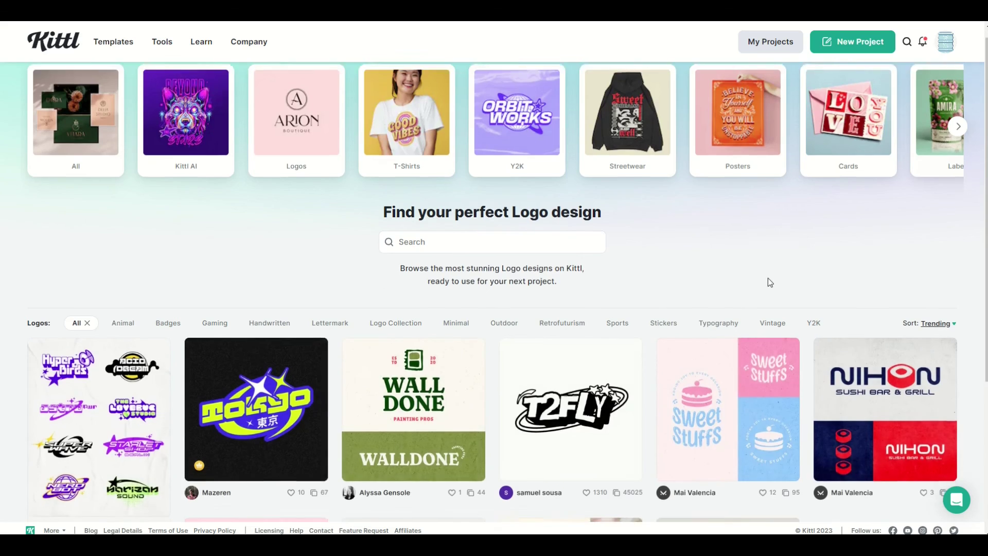
- Scroll down through the Logo templates gallery to browse the sample designs
{"action": "scroll", "coordinate": [768, 278], "scroll_direction": "down", "scroll_amount": 6}
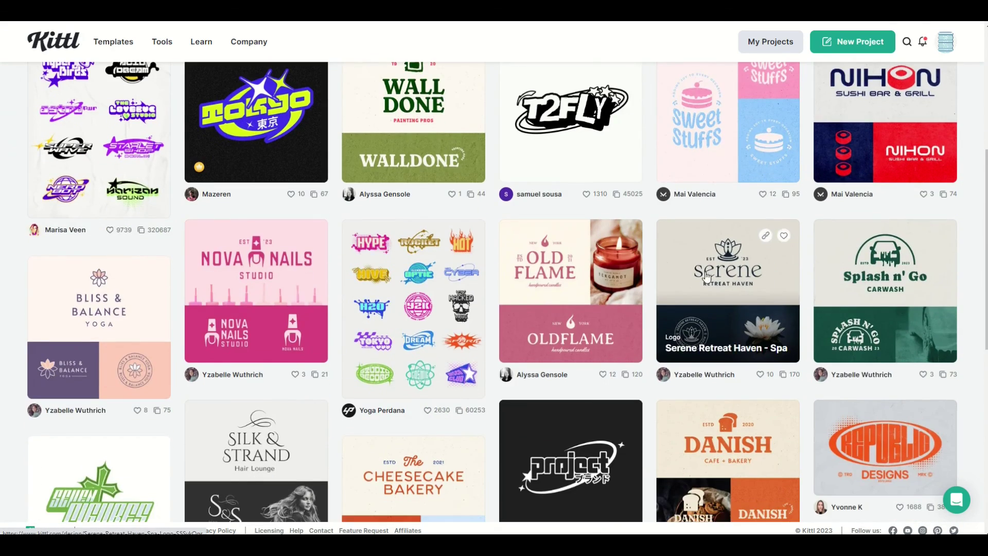
{"action": "scroll", "coordinate": [442, 237], "scroll_direction": "down", "scroll_amount": 5}
{"action": "scroll", "coordinate": [442, 237], "scroll_direction": "down", "scroll_amount": 6}
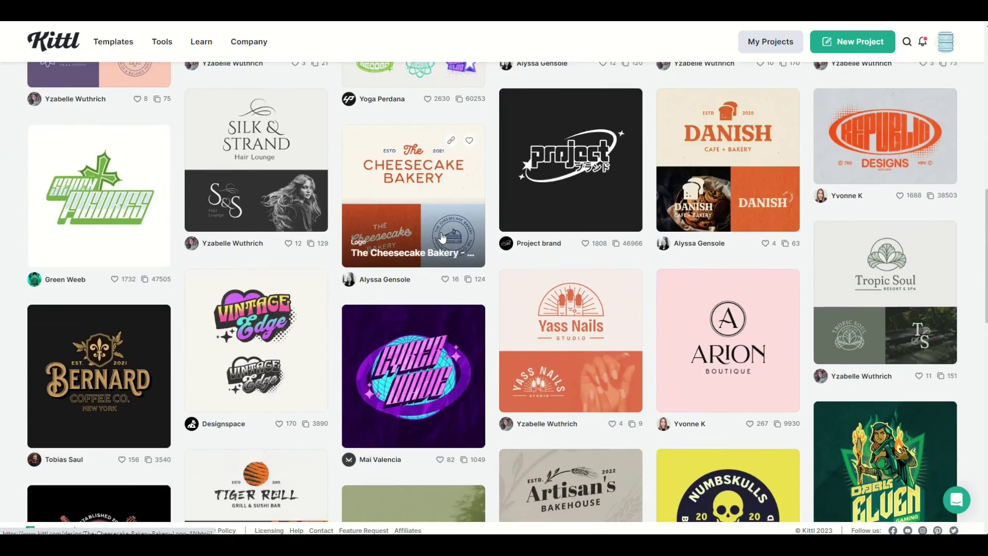
{"action": "scroll", "coordinate": [442, 237], "scroll_direction": "down", "scroll_amount": 7}
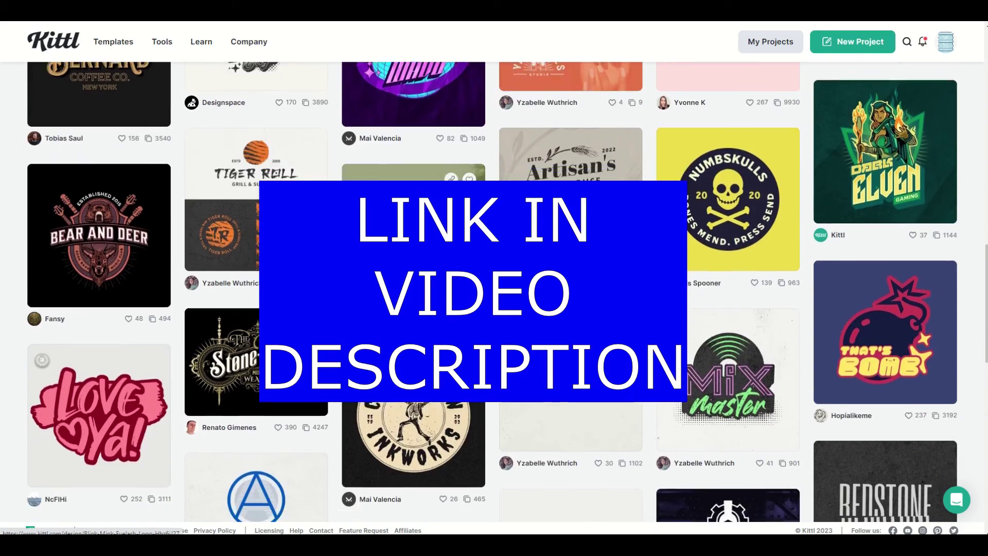
{"action": "scroll", "coordinate": [445, 236], "scroll_direction": "down", "scroll_amount": 7}
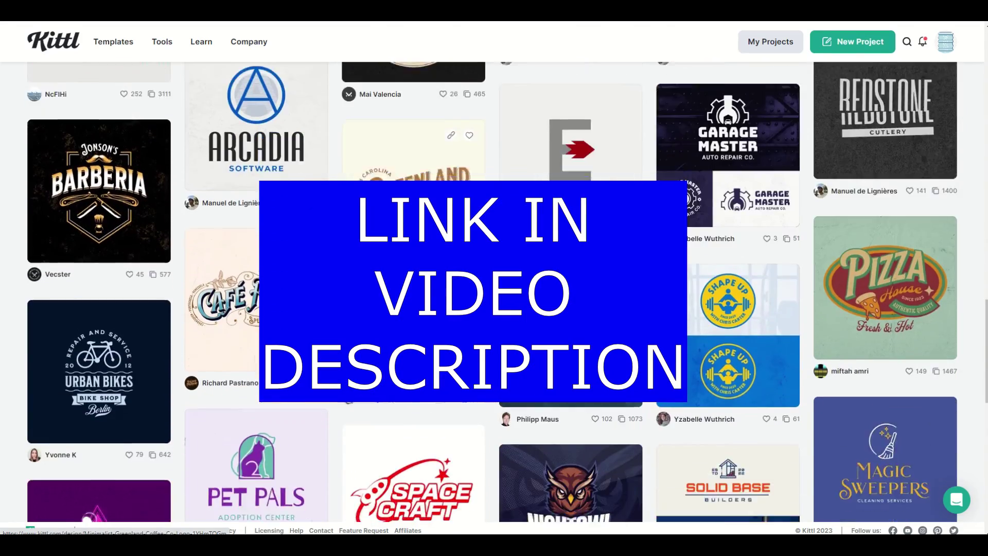
{"action": "scroll", "coordinate": [446, 237], "scroll_direction": "down", "scroll_amount": 2}
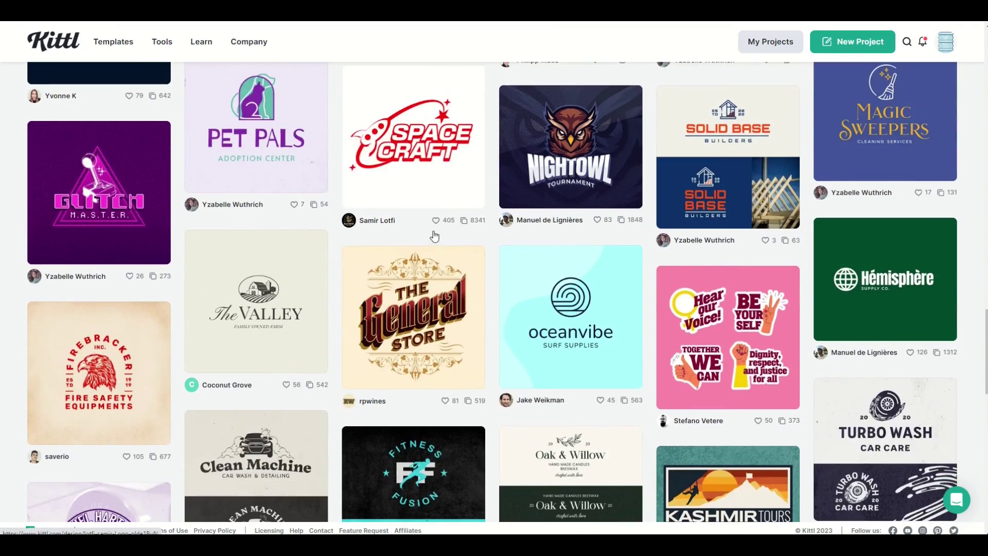
{"action": "scroll", "coordinate": [429, 254], "scroll_direction": "down", "scroll_amount": 6}
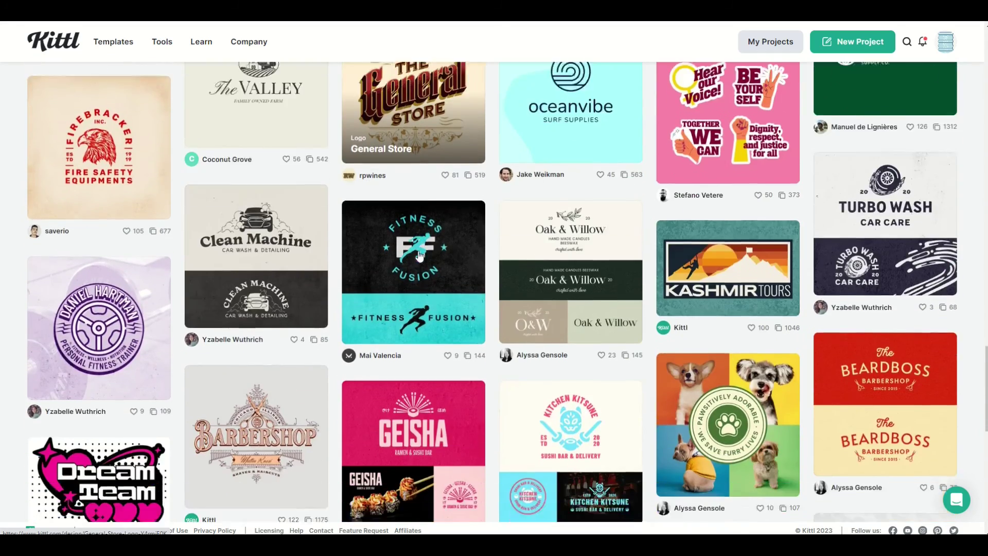
{"action": "scroll", "coordinate": [419, 256], "scroll_direction": "down", "scroll_amount": 1}
{"action": "scroll", "coordinate": [420, 256], "scroll_direction": "down", "scroll_amount": 7}
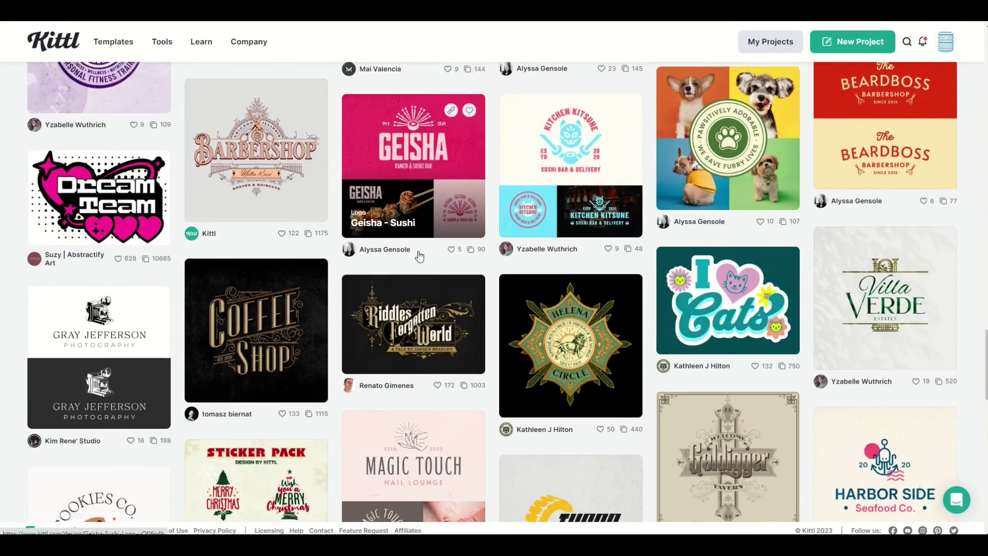